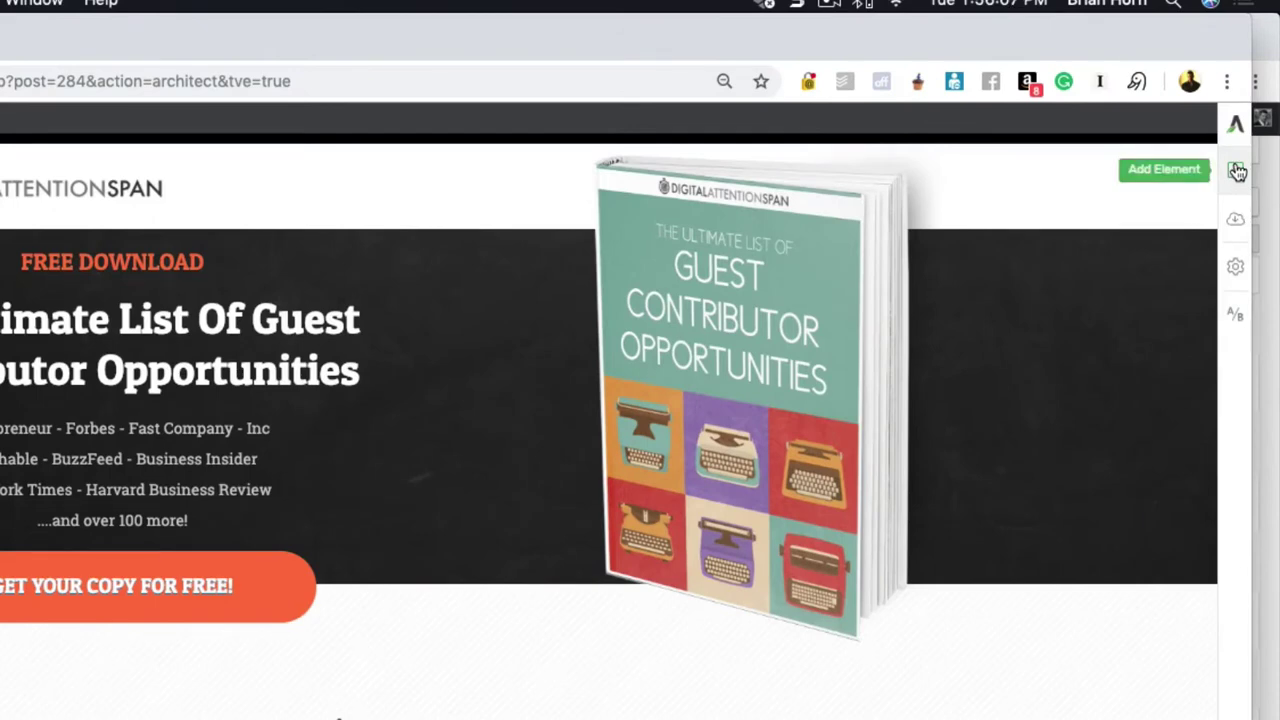
# Step: Add an Image element below the free book heading and insert seo-icon-3.png from the Media Library
pyautogui.click(1237, 172)
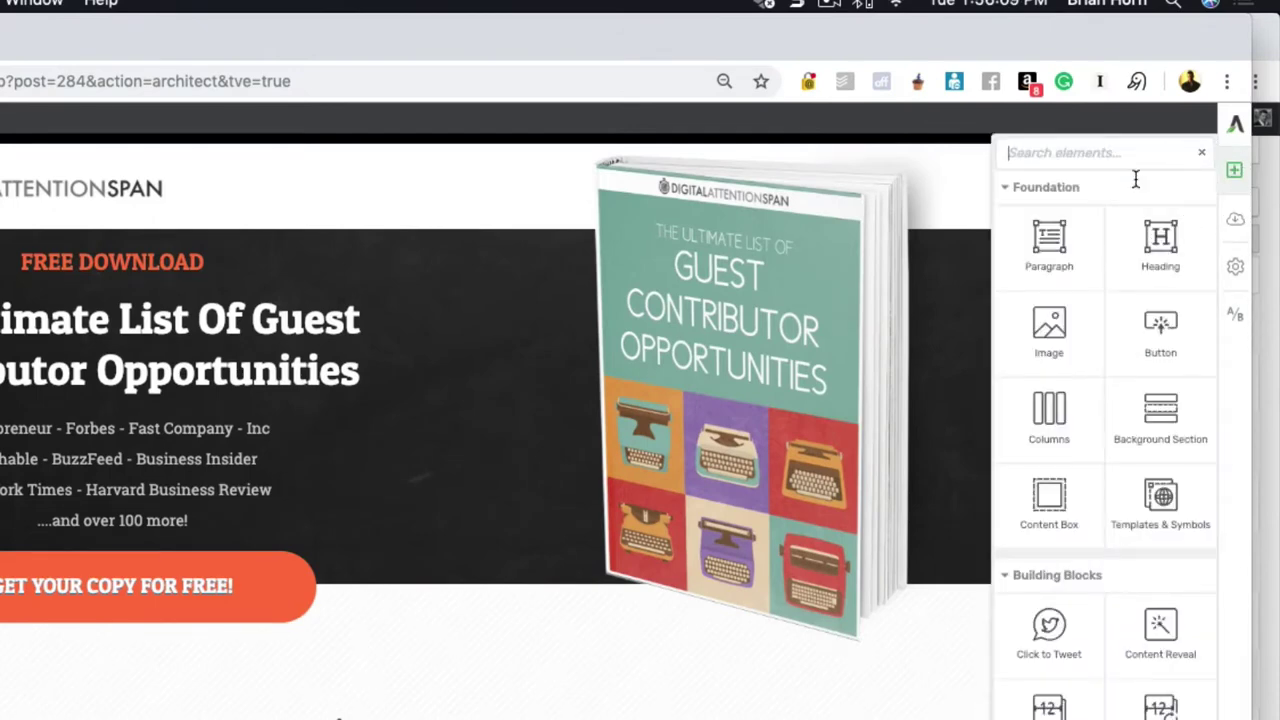
pyautogui.moveTo(1049, 330); pyautogui.dragTo(520, 685)
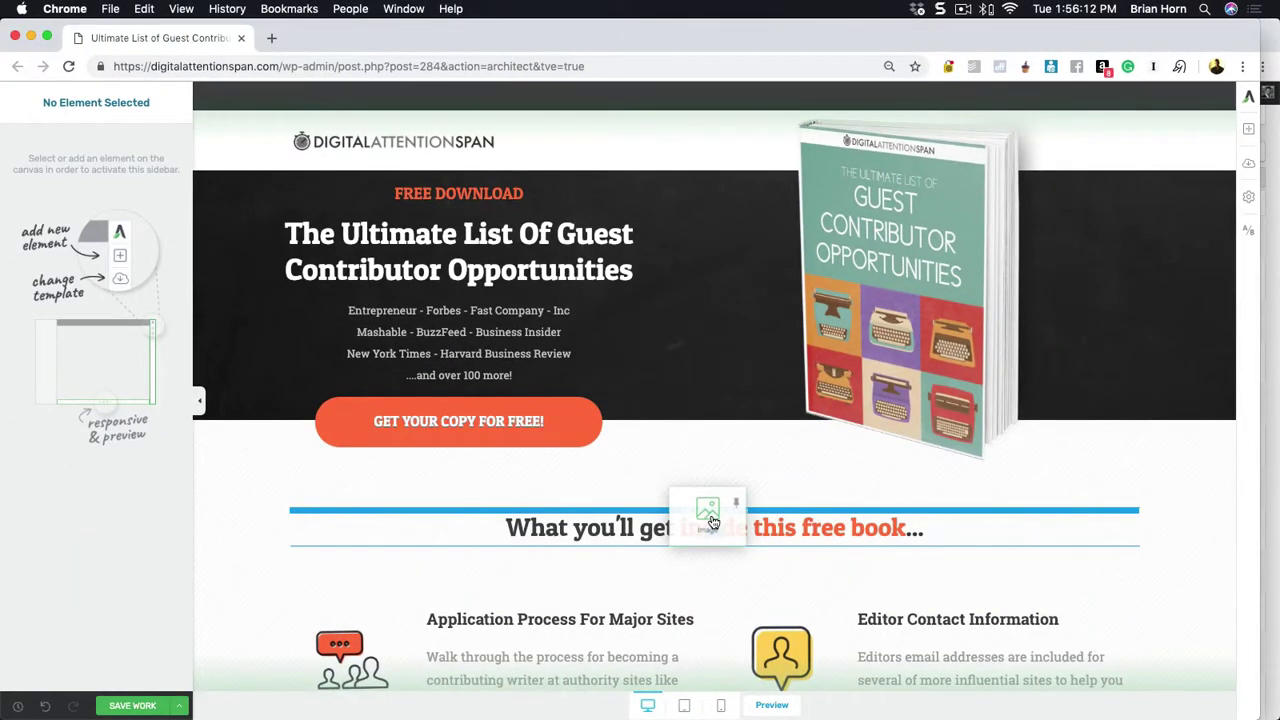
pyautogui.moveTo(712, 521); pyautogui.dragTo(760, 537)
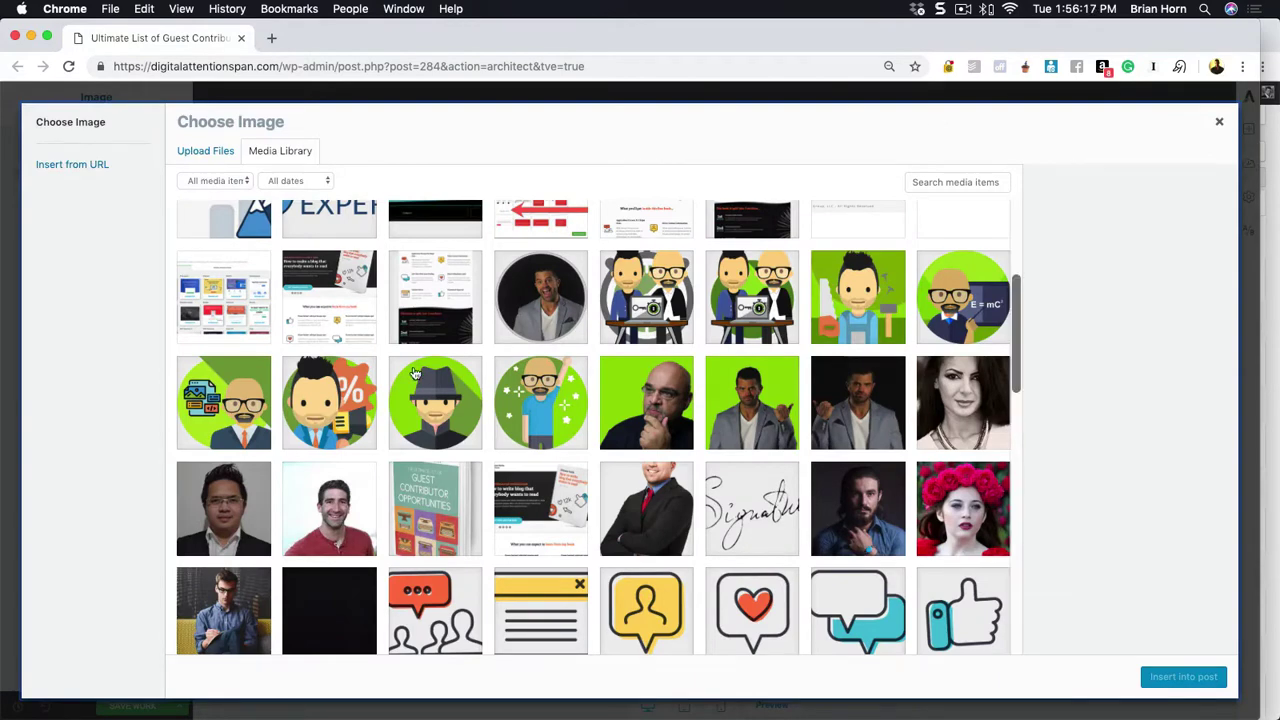
pyautogui.scroll(5, 417, 374)
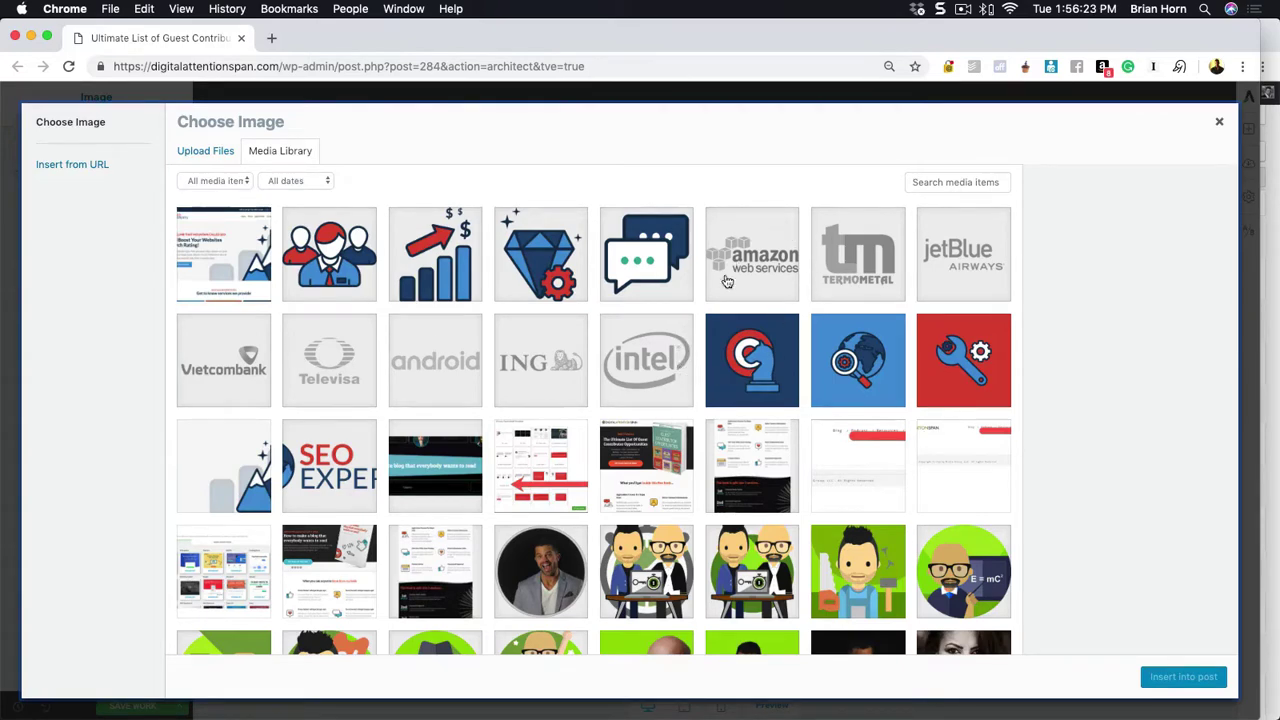
pyautogui.click(757, 349)
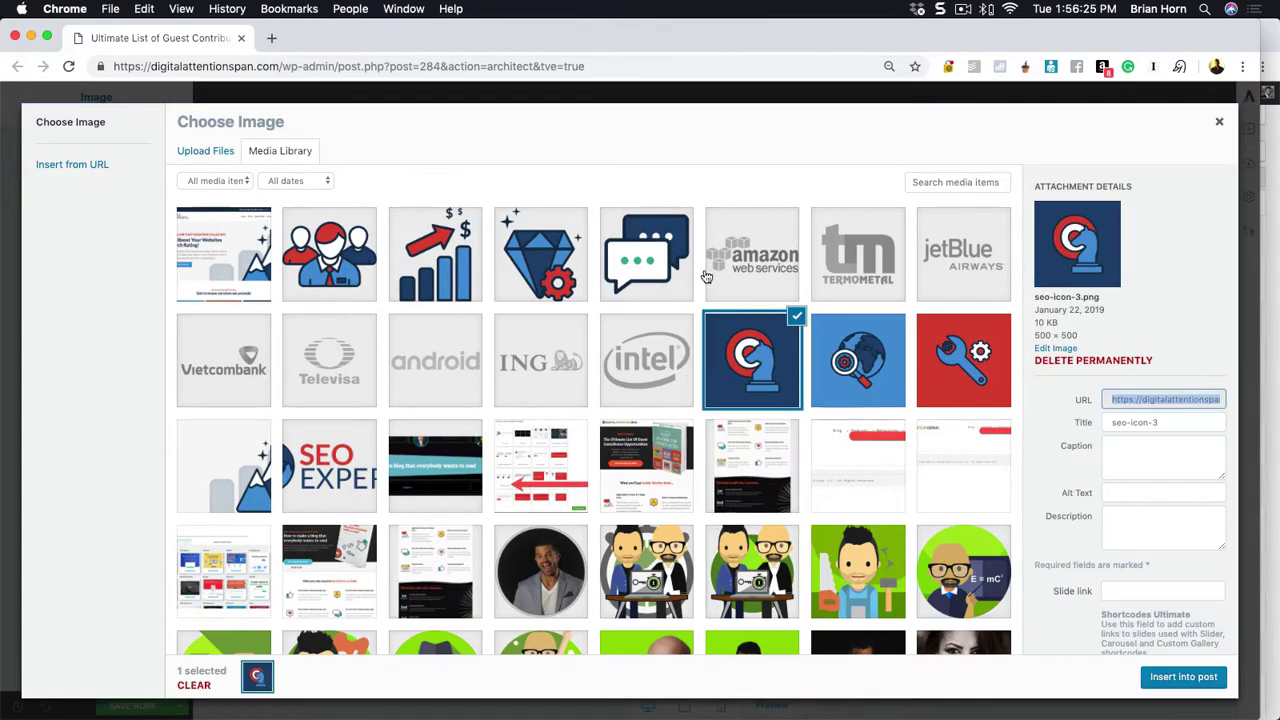
pyautogui.click(1180, 678)
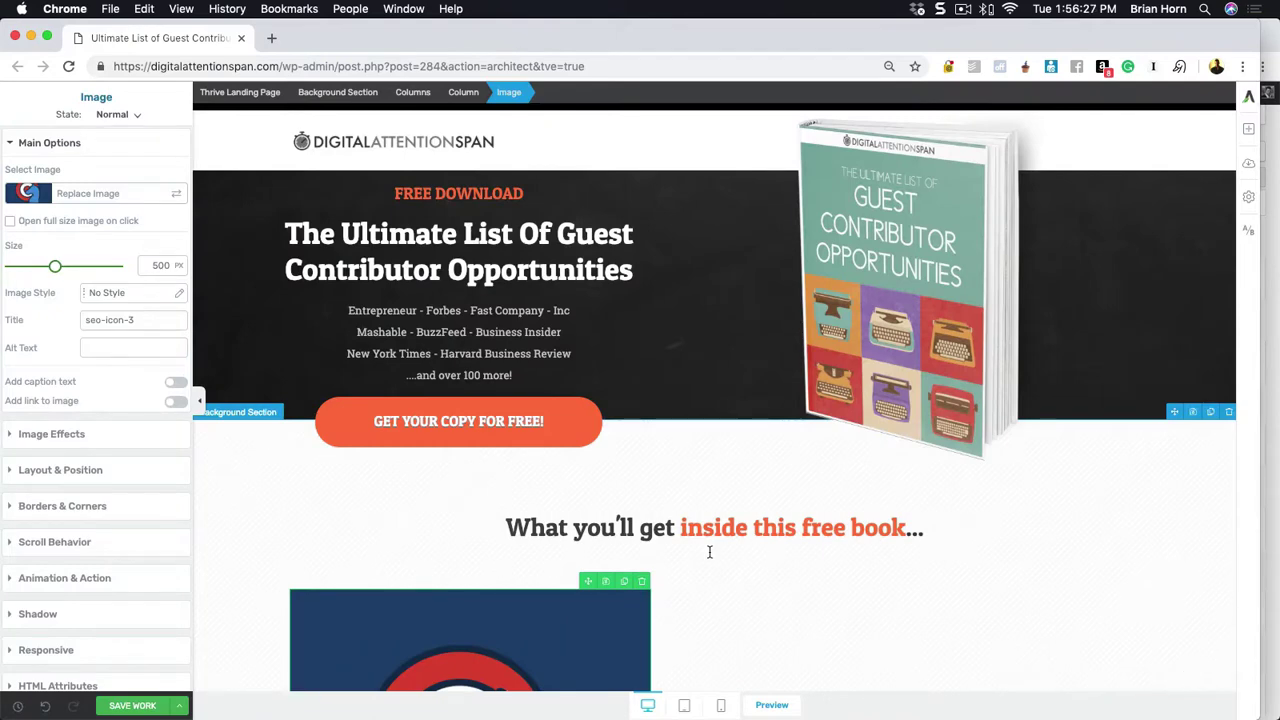
# Step: Reduce the seo-icon-3 image's Size slider from 500 px to 348 px in Main Options
pyautogui.scroll(-5, 540, 530)
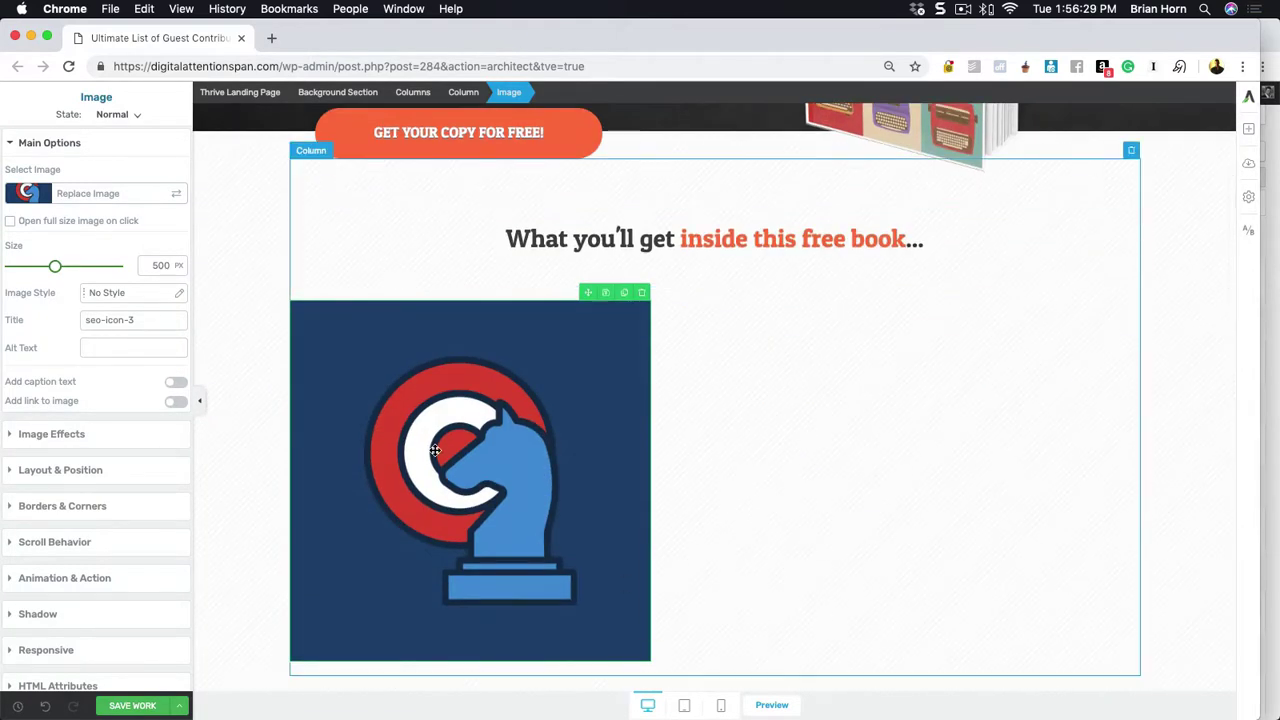
pyautogui.scroll(3, 600, 453)
pyautogui.scroll(-1, 700, 440)
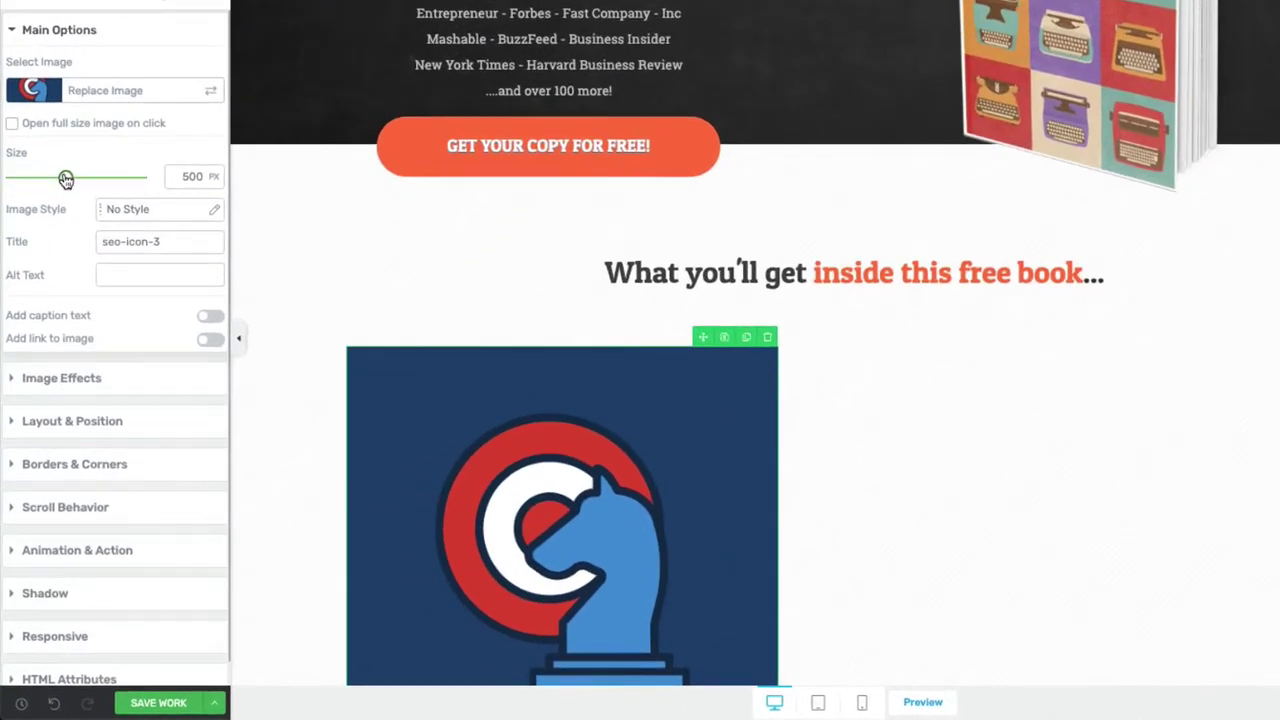
pyautogui.moveTo(54, 265); pyautogui.dragTo(44, 266)
pyautogui.moveTo(52, 183)
pyautogui.mouseDown()
pyautogui.moveTo(31, 183)
pyautogui.moveTo(50, 188)
pyautogui.mouseUp()
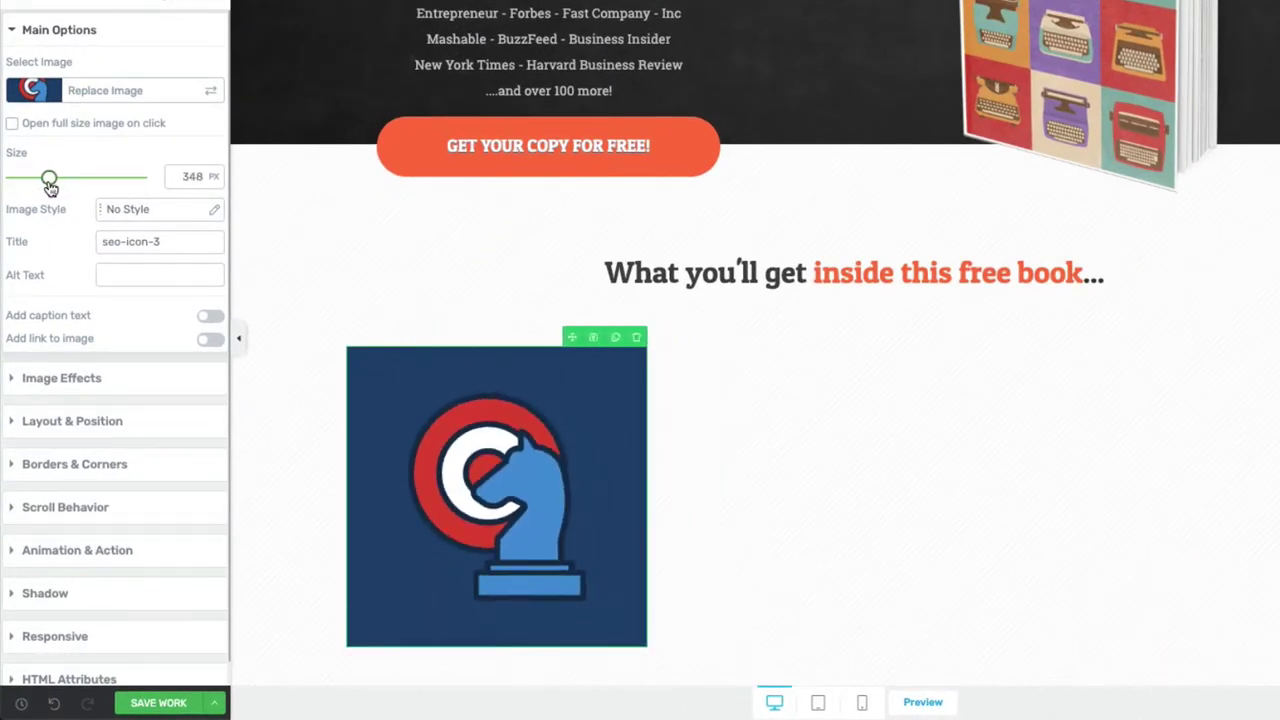
# Step: Set the knight image to Align Center in Layout & Position, with auto side margins
pyautogui.click(80, 425)
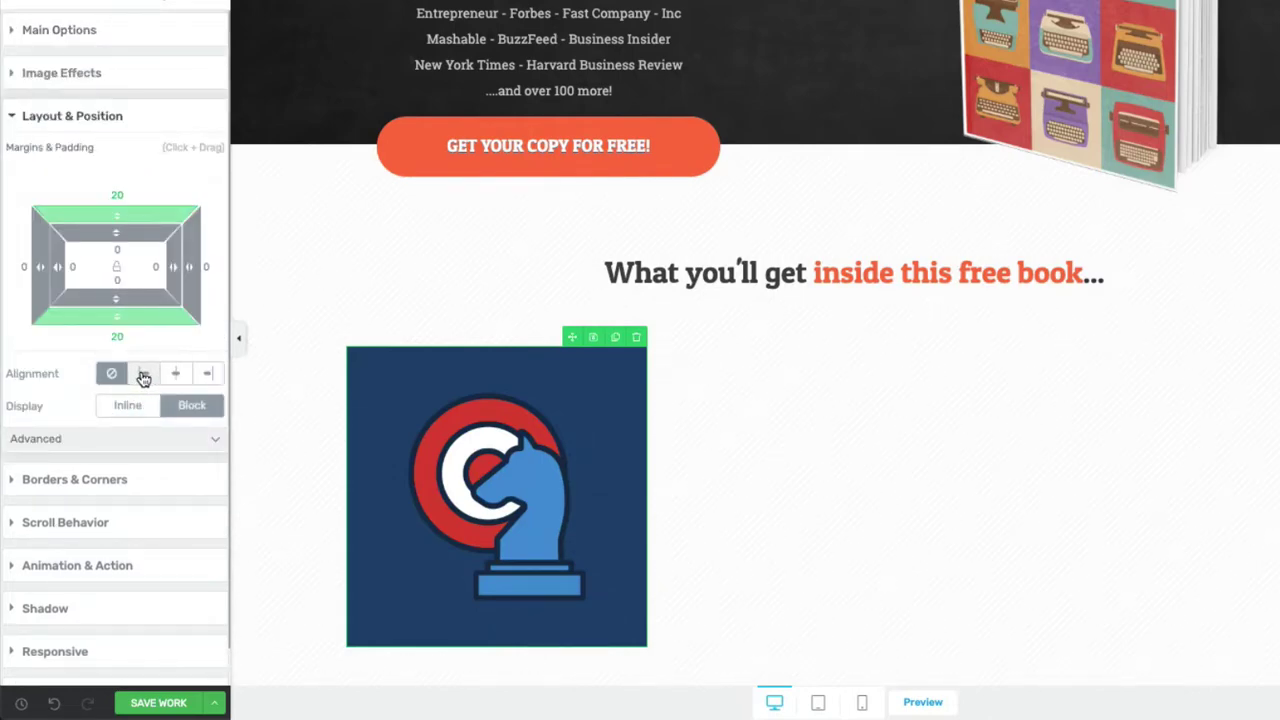
pyautogui.click(175, 374)
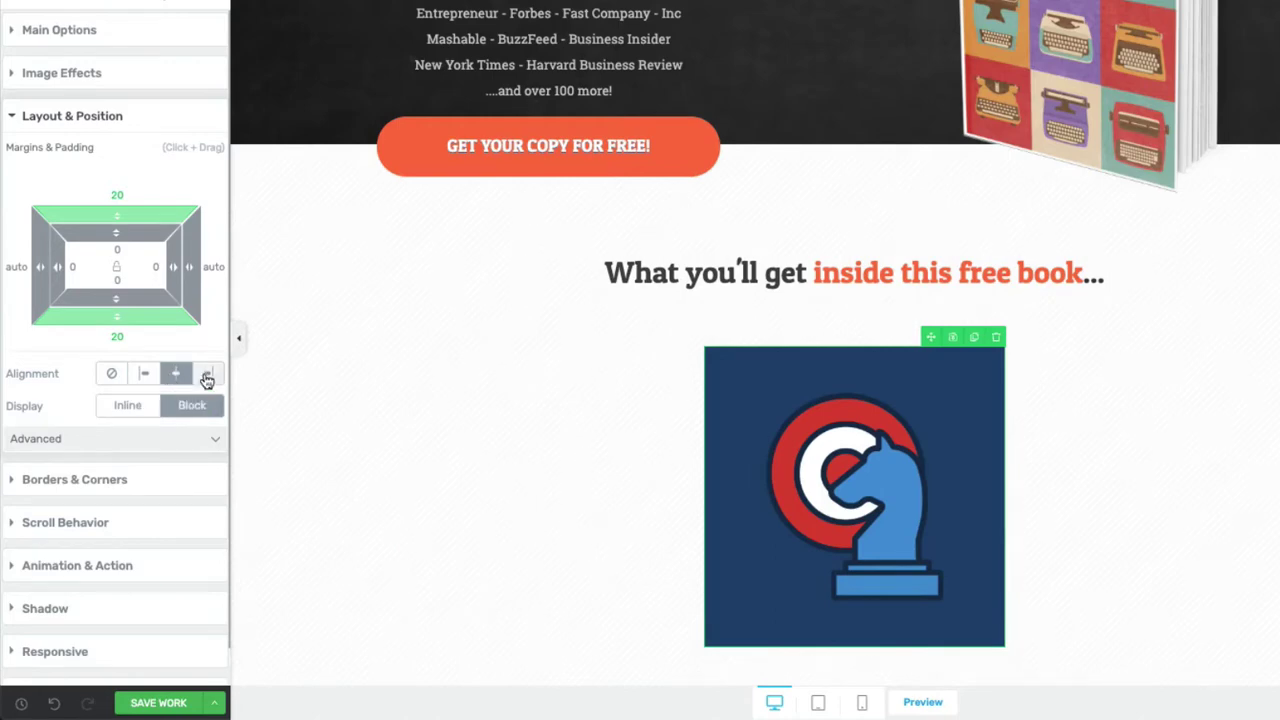
pyautogui.click(208, 375)
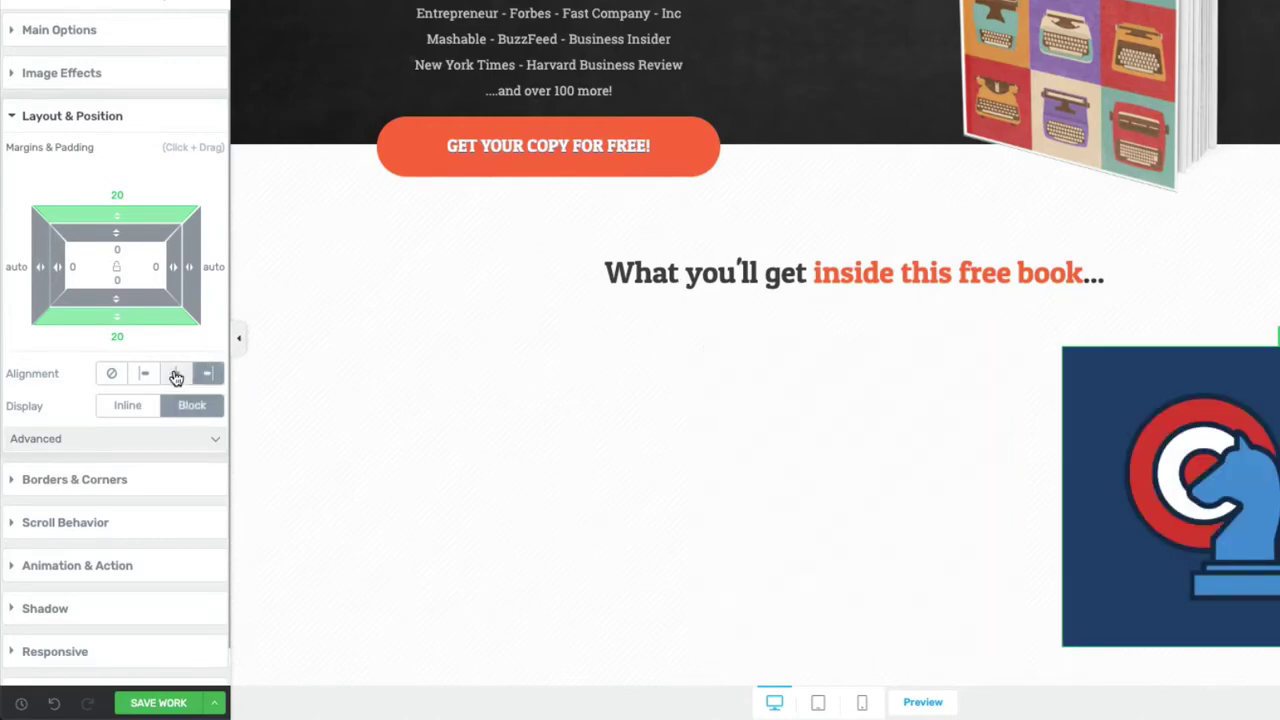
pyautogui.click(175, 376)
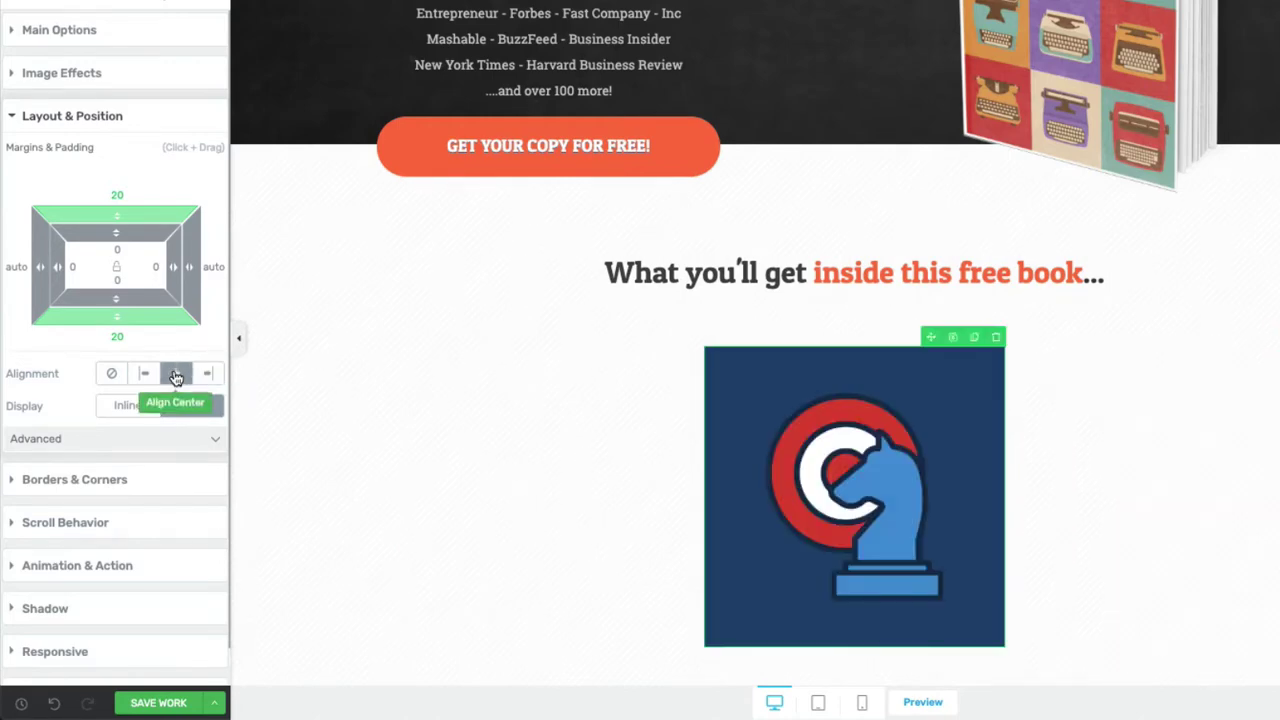
pyautogui.click(15, 118)
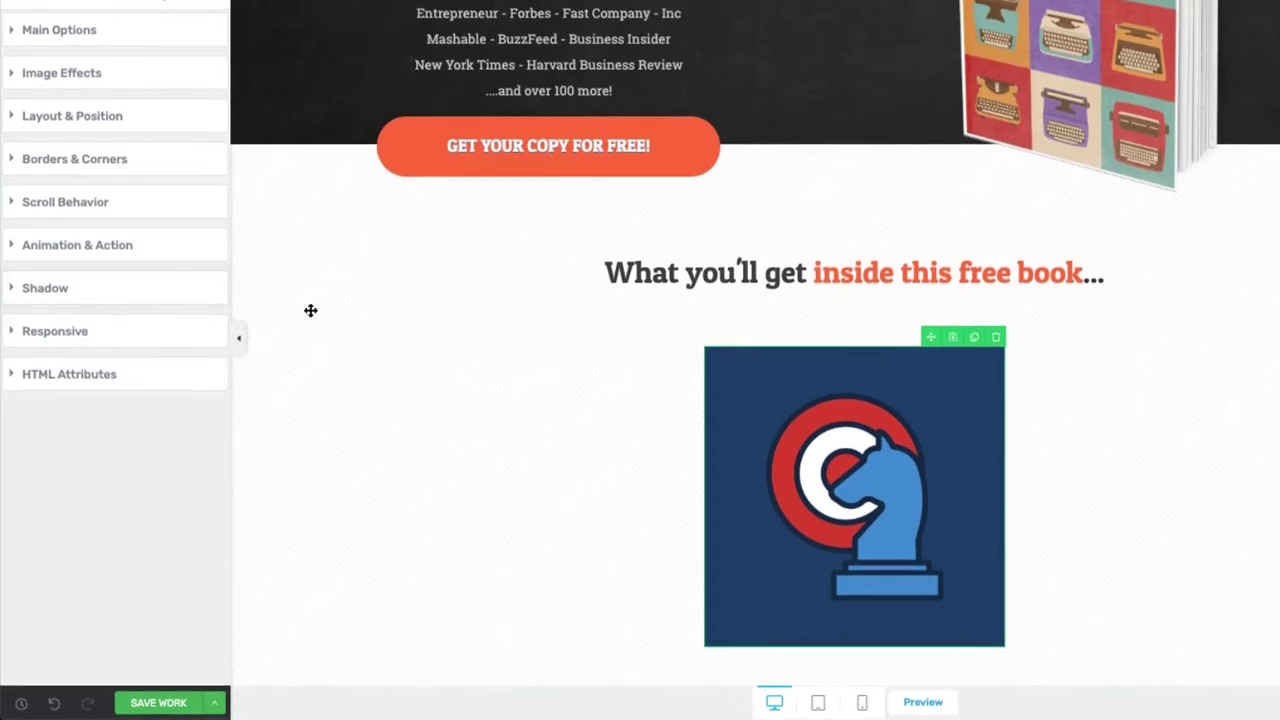
pyautogui.click(15, 33)
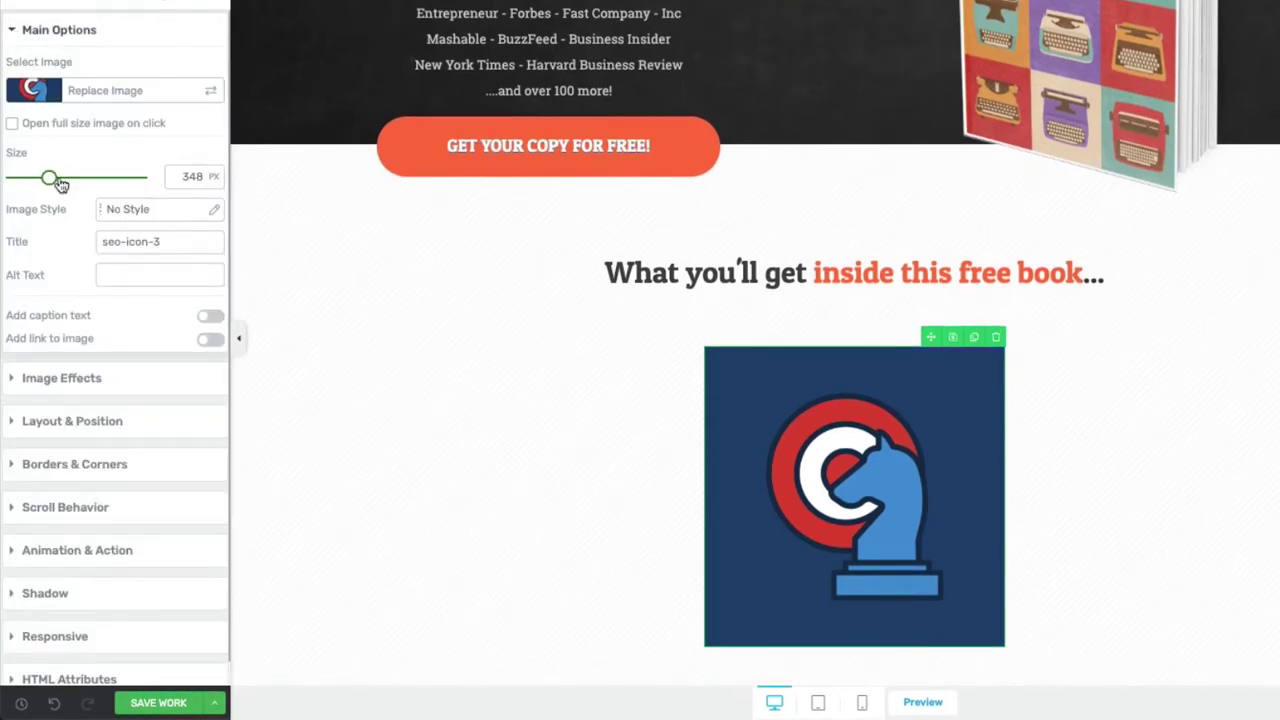
pyautogui.click(148, 212)
pyautogui.click(180, 314)
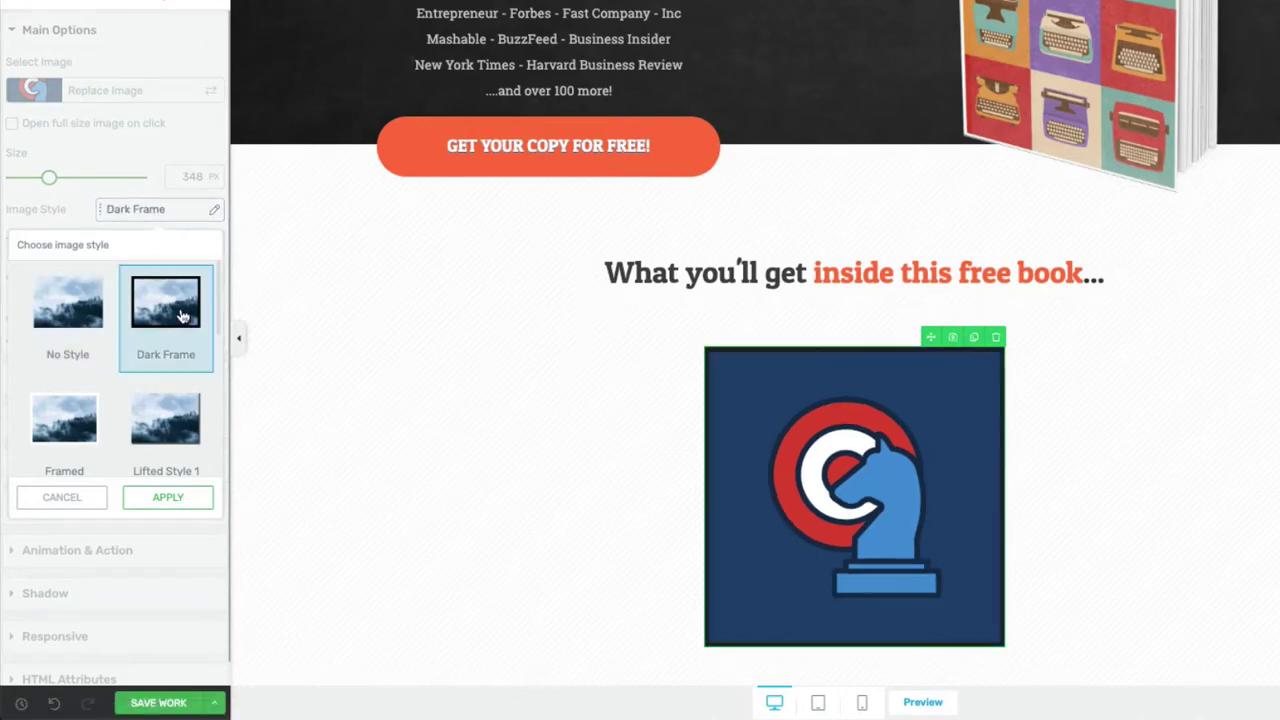
pyautogui.click(70, 428)
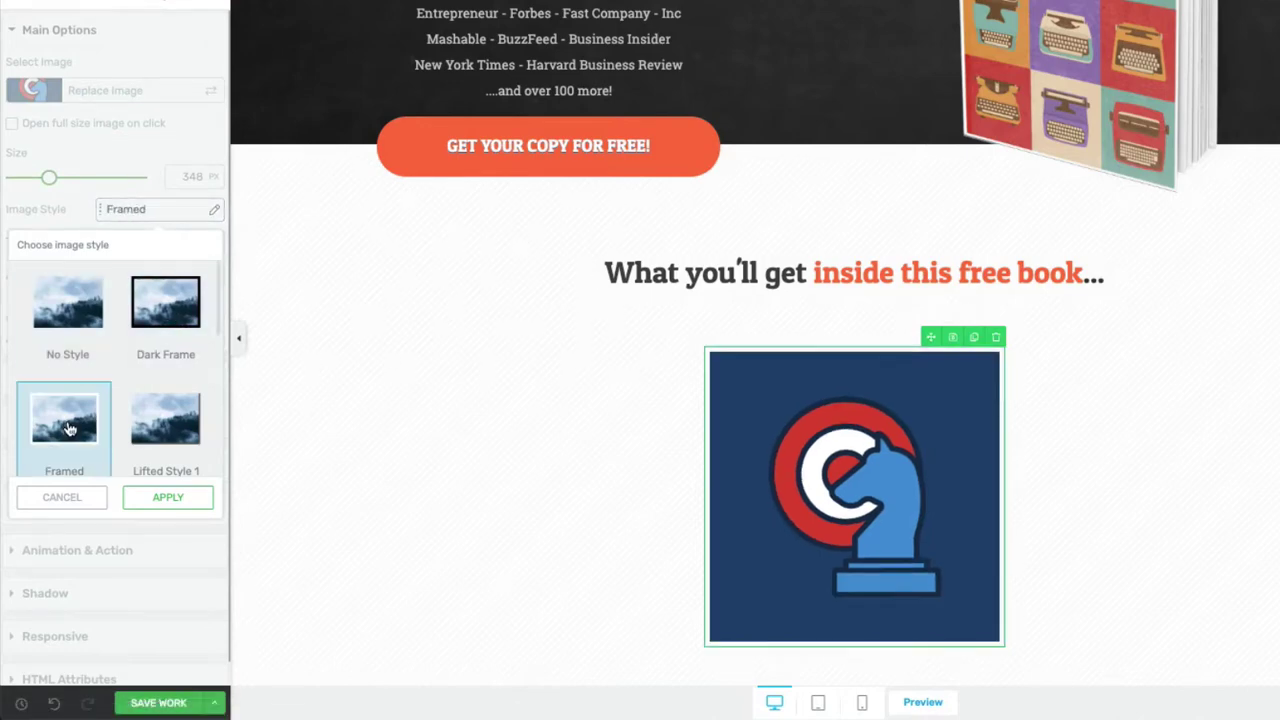
pyautogui.scroll(-2, 90, 415)
pyautogui.scroll(3, 171, 347)
pyautogui.scroll(-1, 171, 349)
pyautogui.click(170, 375)
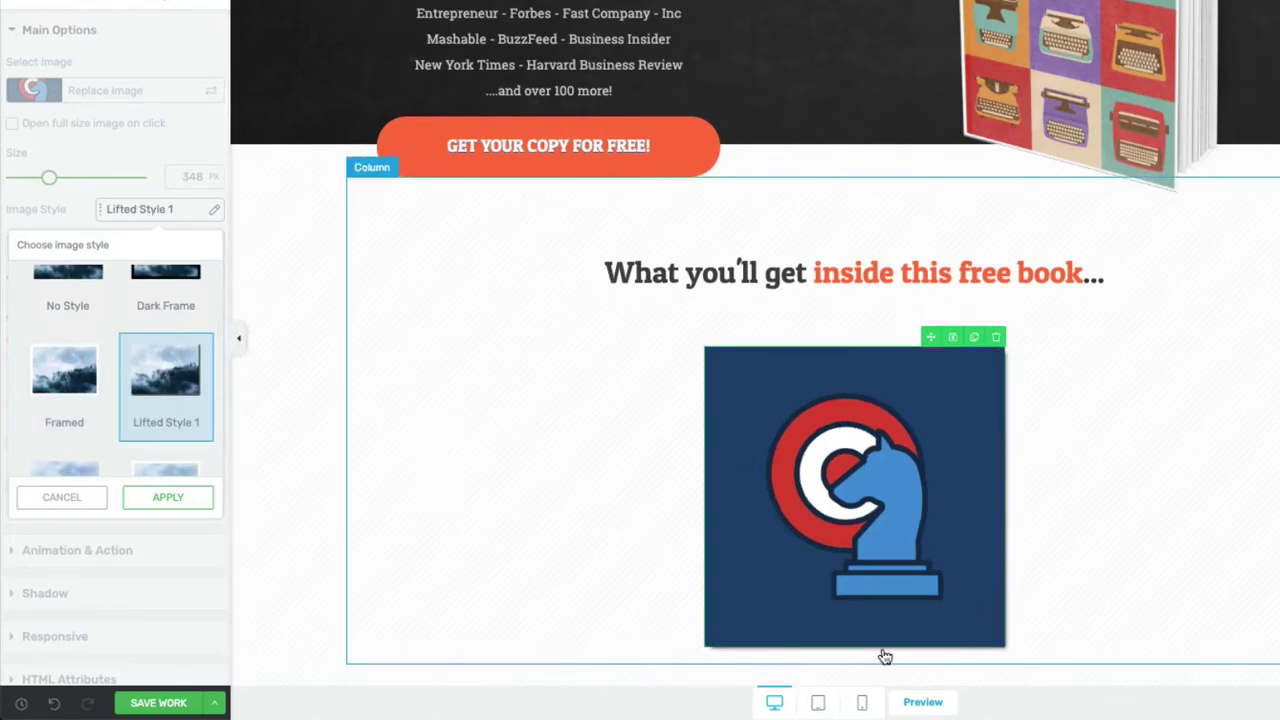
pyautogui.scroll(-2, 73, 407)
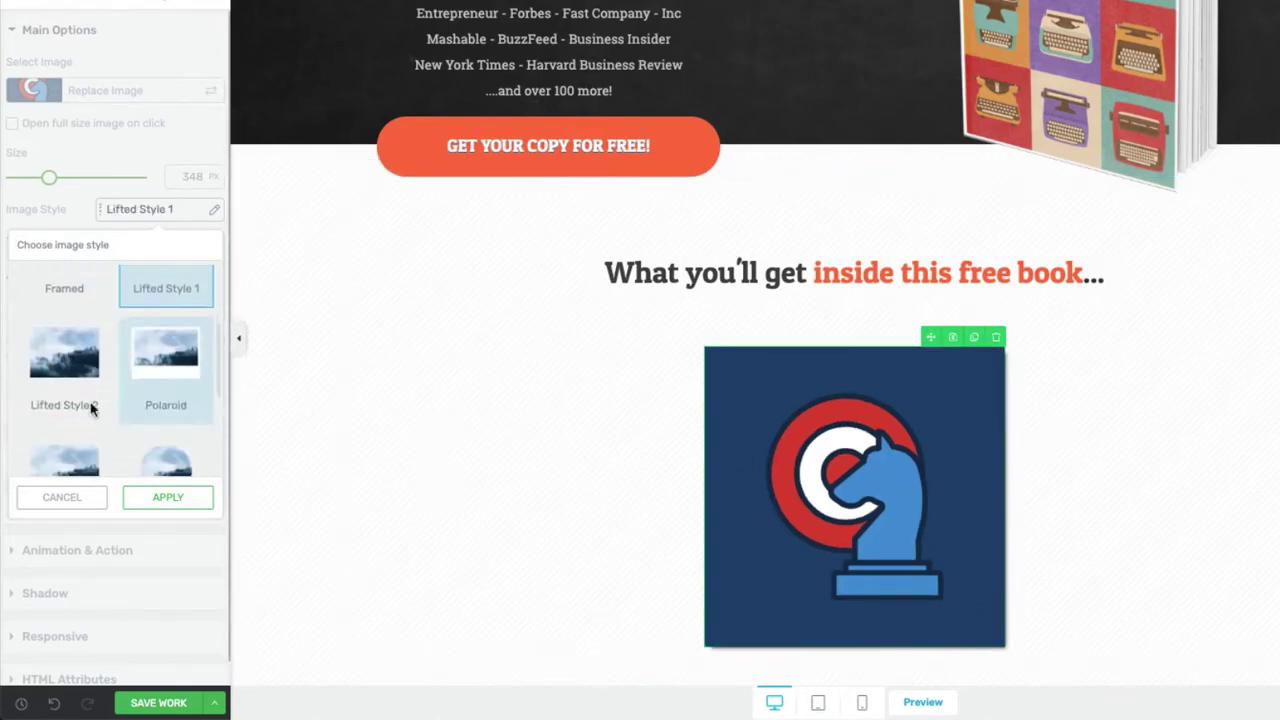
pyautogui.click(73, 405)
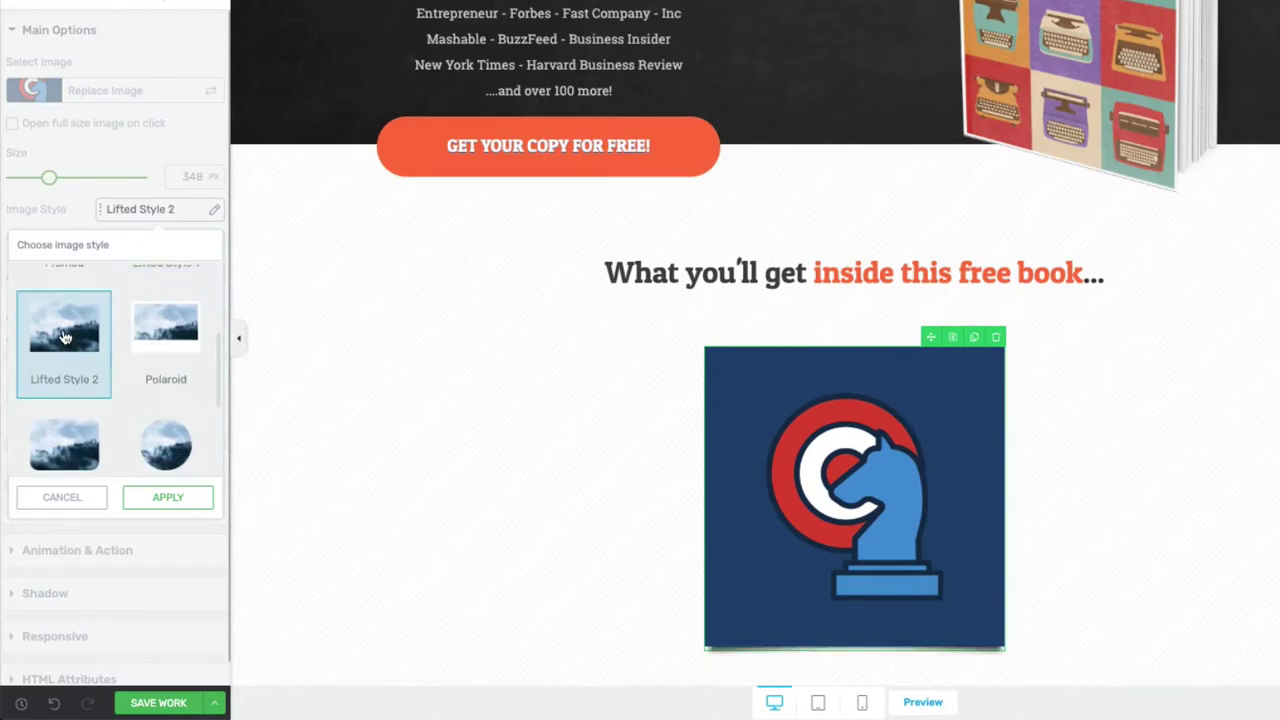
pyautogui.click(163, 336)
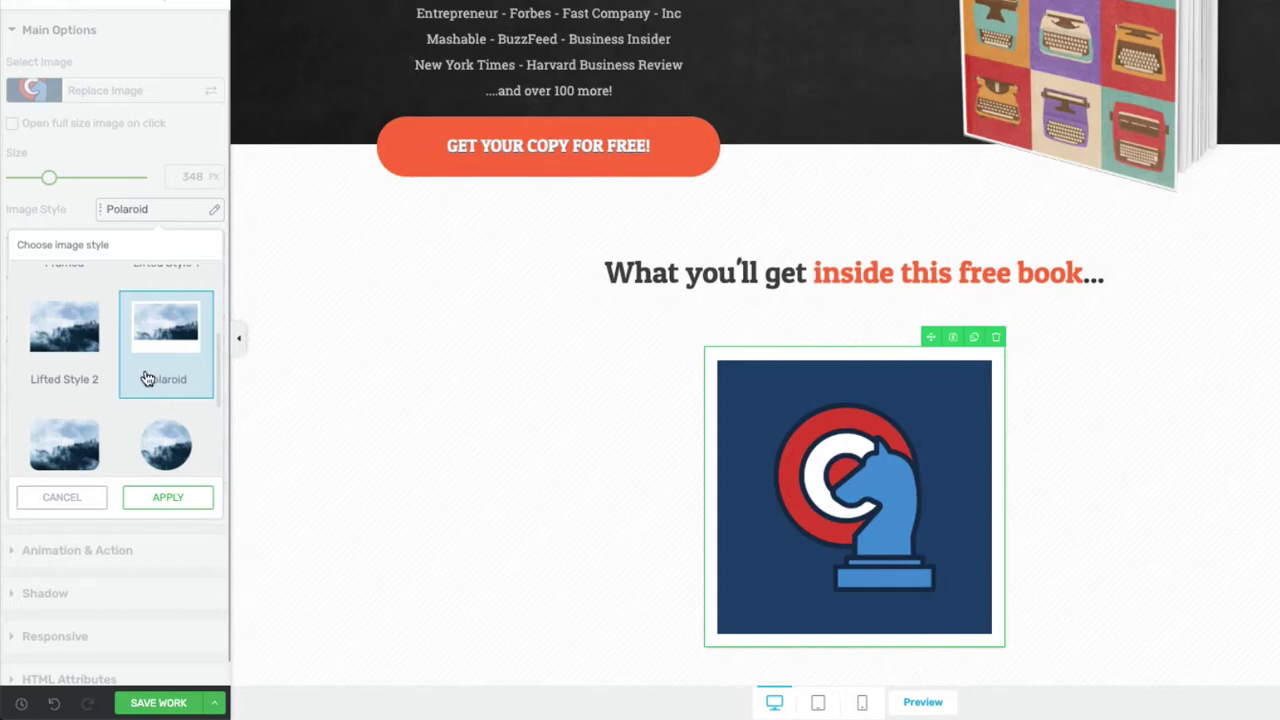
pyautogui.scroll(-1, 68, 395)
pyautogui.click(68, 390)
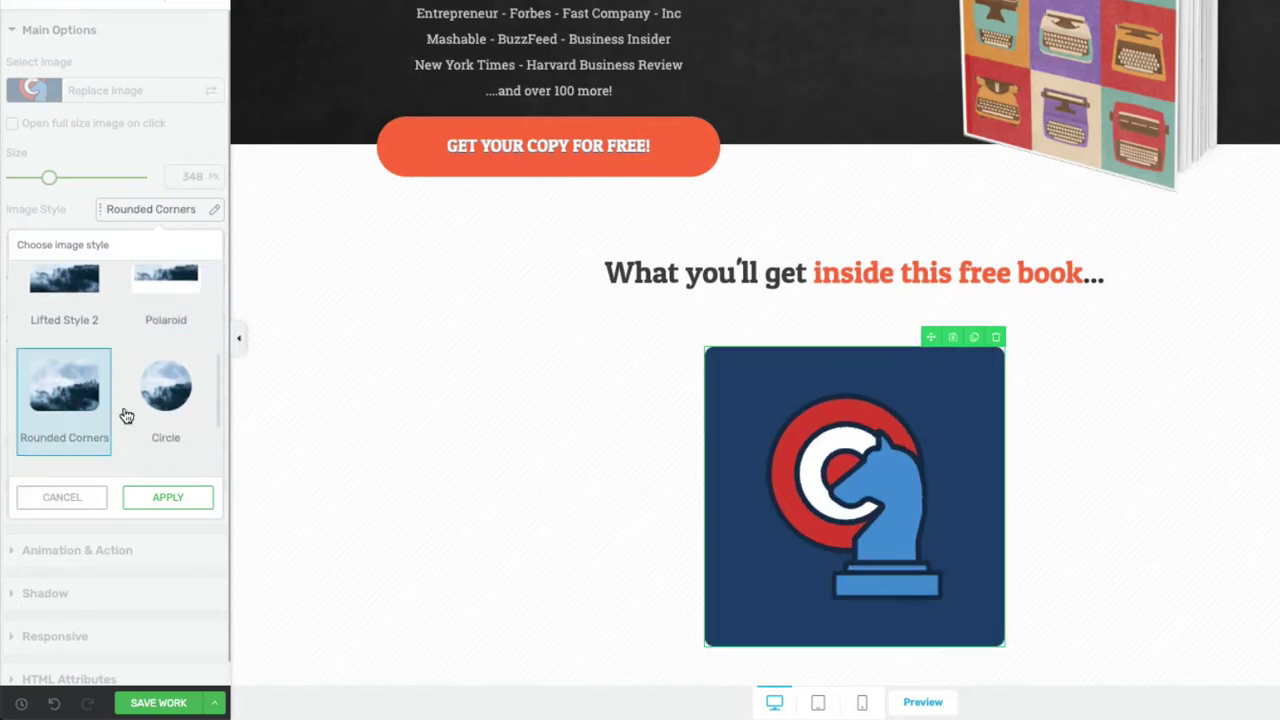
pyautogui.click(170, 398)
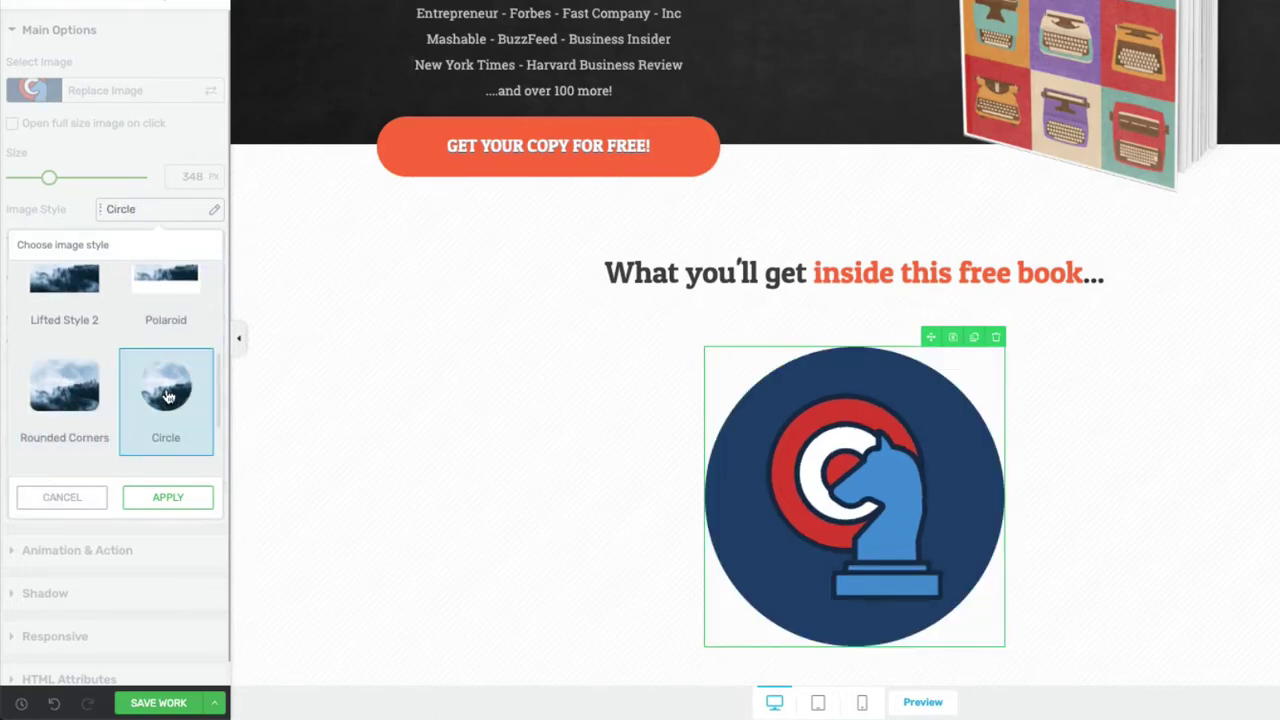
pyautogui.scroll(-2, 170, 398)
pyautogui.click(73, 406)
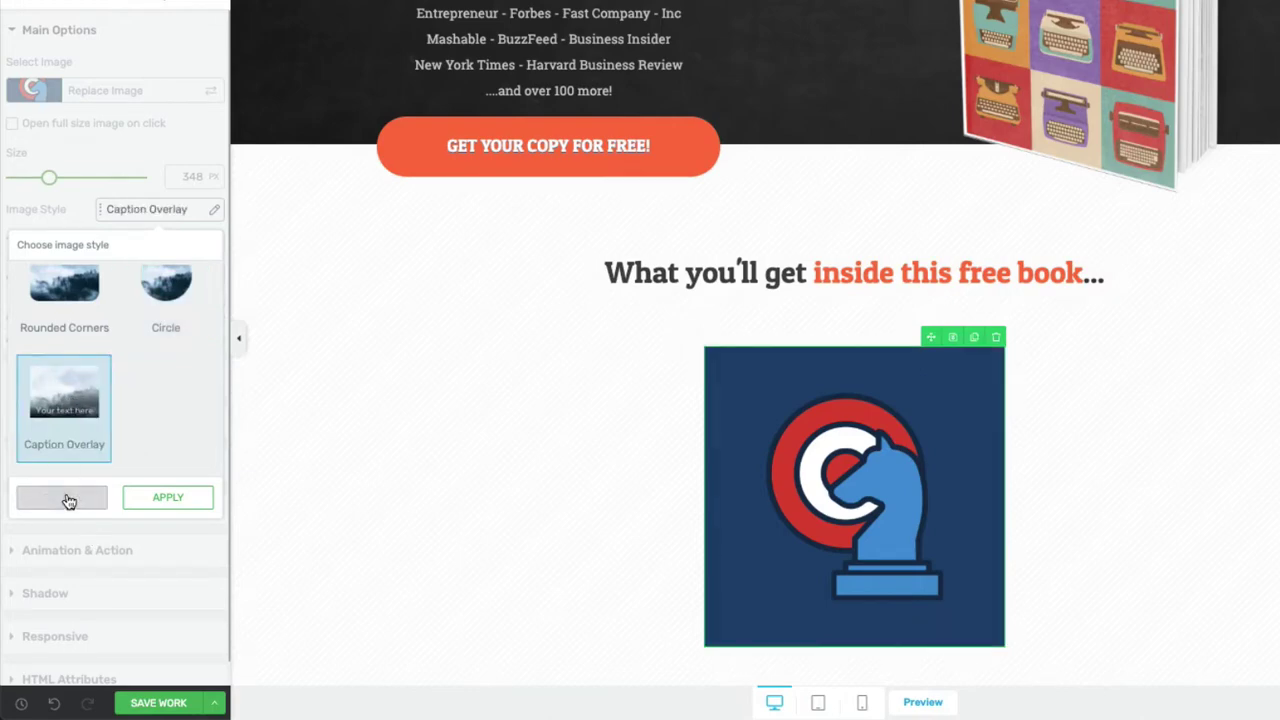
pyautogui.scroll(3, 100, 405)
pyautogui.scroll(1, 100, 405)
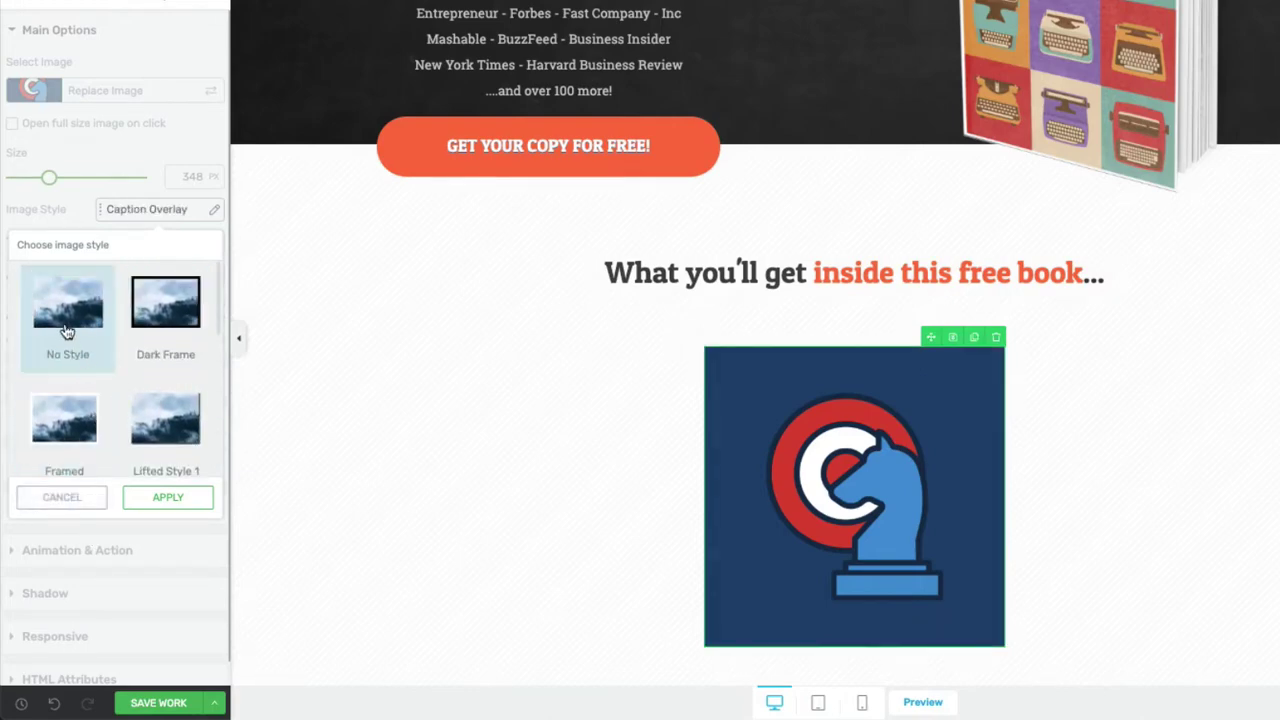
pyautogui.click(63, 331)
pyautogui.click(71, 498)
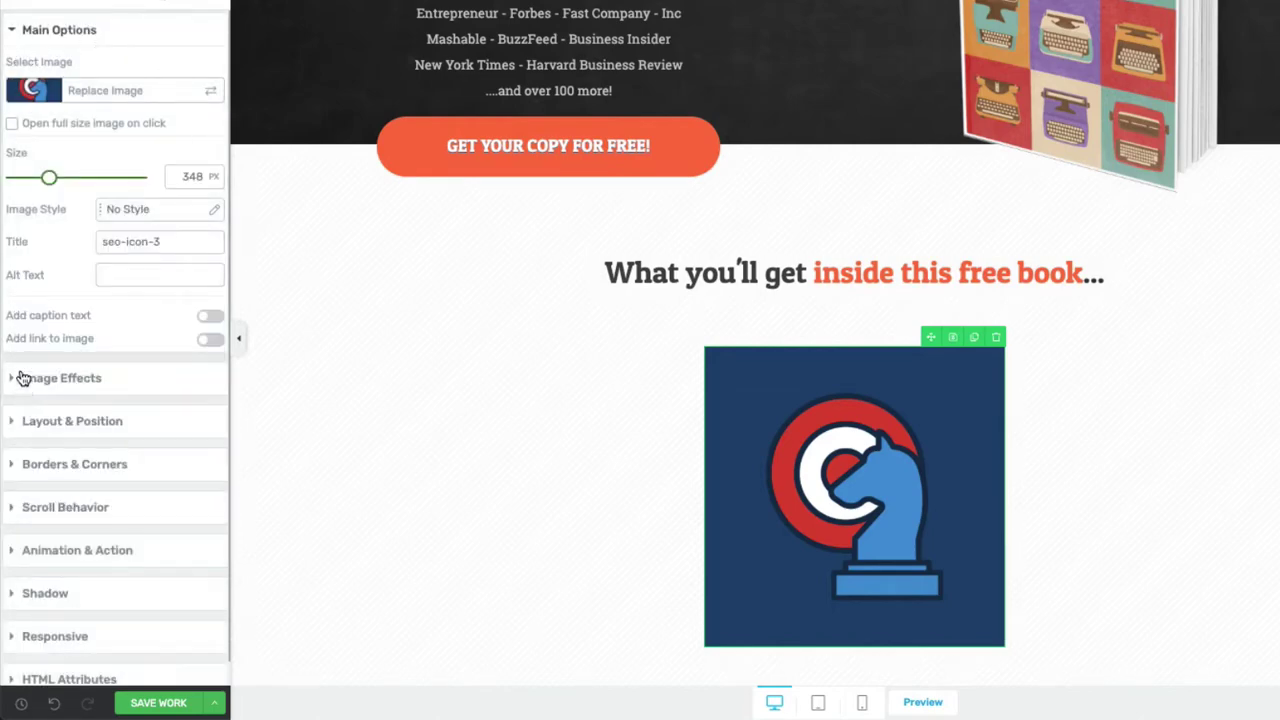
# Step: Test the Grayscale, Opacity and Blur effects, keeping 0% grayscale, 100% opacity and 0 px blur
pyautogui.click(14, 32)
pyautogui.click(10, 78)
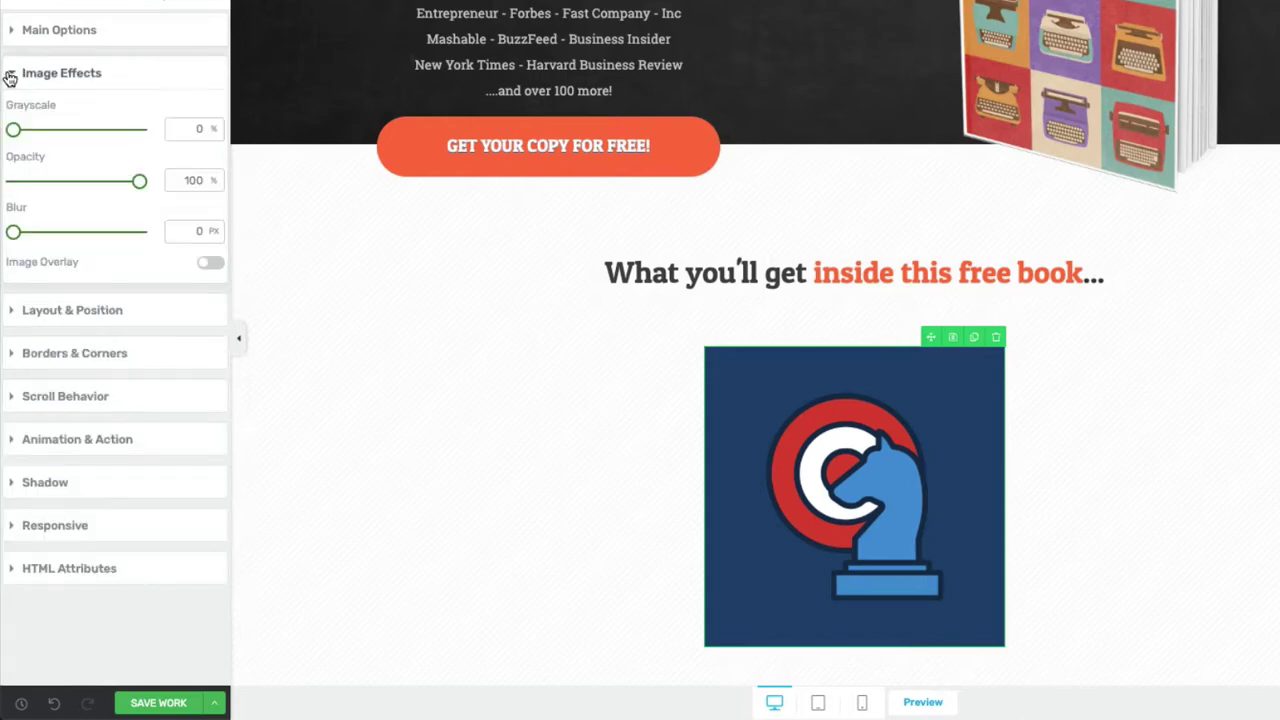
pyautogui.moveTo(13, 129)
pyautogui.mouseDown()
pyautogui.moveTo(201, 127)
pyautogui.moveTo(11, 130)
pyautogui.mouseUp()
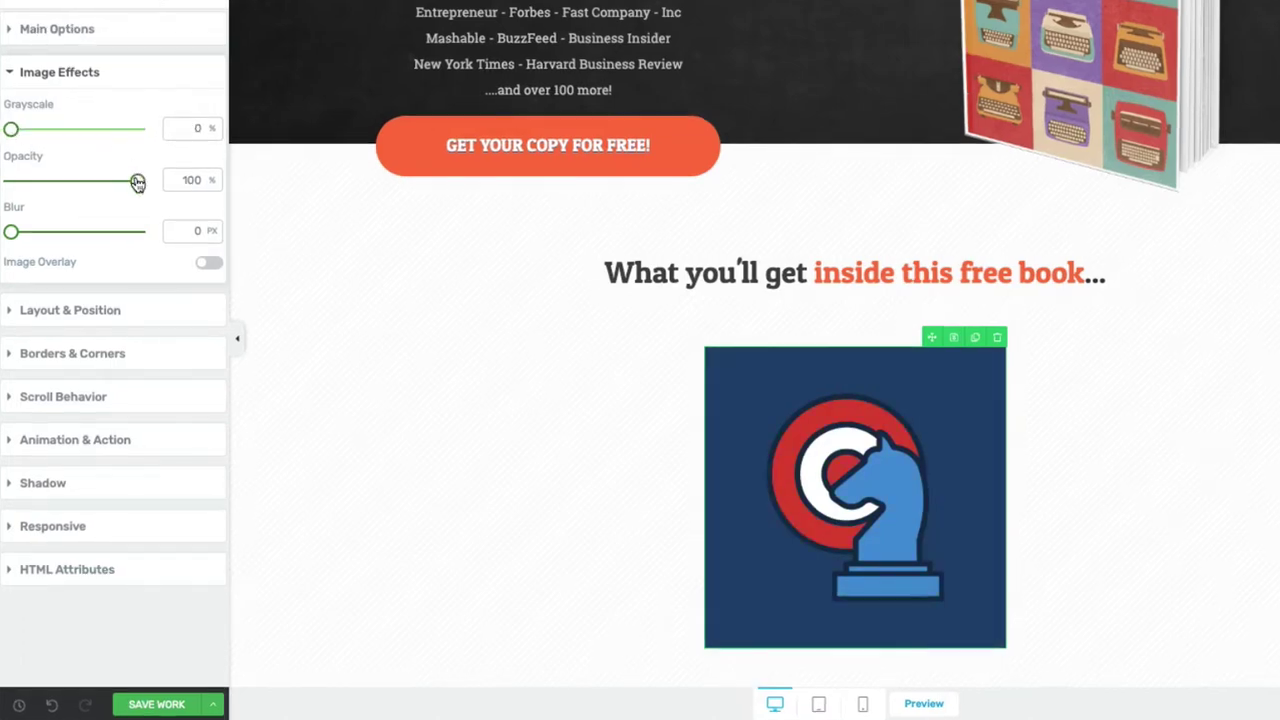
pyautogui.moveTo(137, 183)
pyautogui.mouseDown()
pyautogui.moveTo(16, 190)
pyautogui.moveTo(151, 191)
pyautogui.moveTo(3, 181)
pyautogui.moveTo(151, 185)
pyautogui.mouseUp()
pyautogui.moveTo(11, 234)
pyautogui.mouseDown()
pyautogui.moveTo(43, 234)
pyautogui.moveTo(5, 234)
pyautogui.mouseUp()
pyautogui.scroll(1, 923, 182)
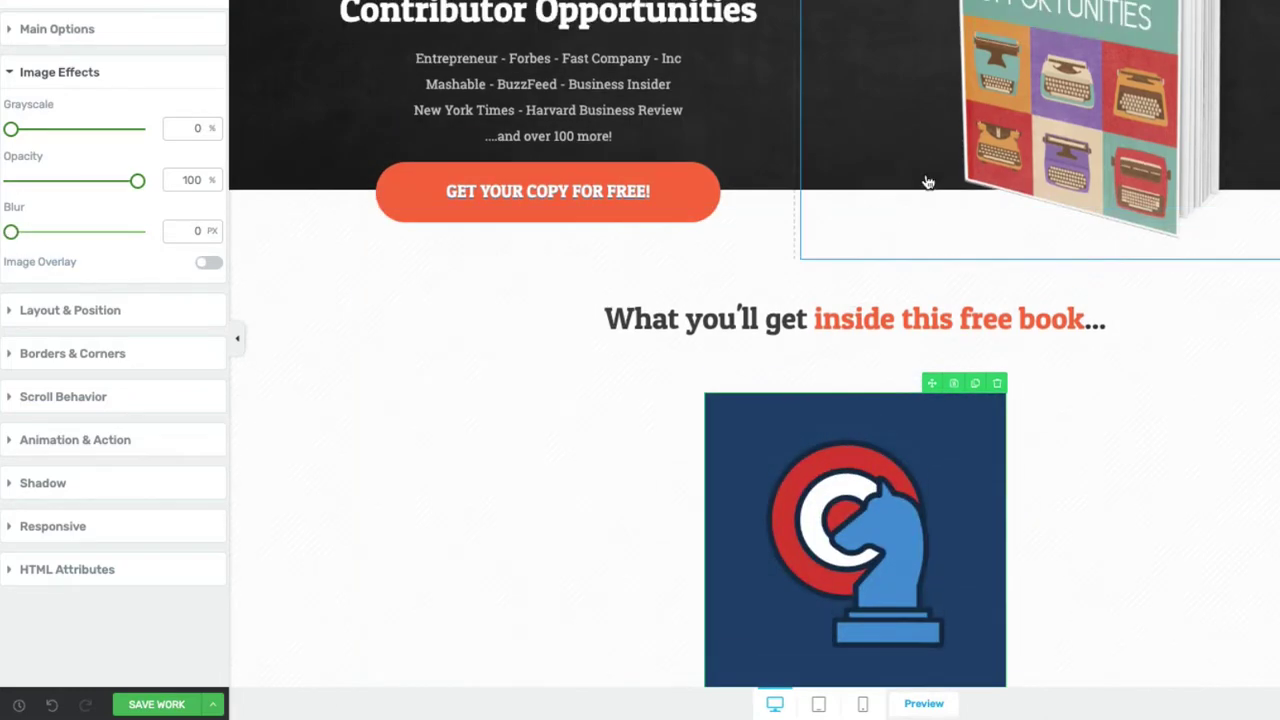
pyautogui.scroll(1, 1016, 99)
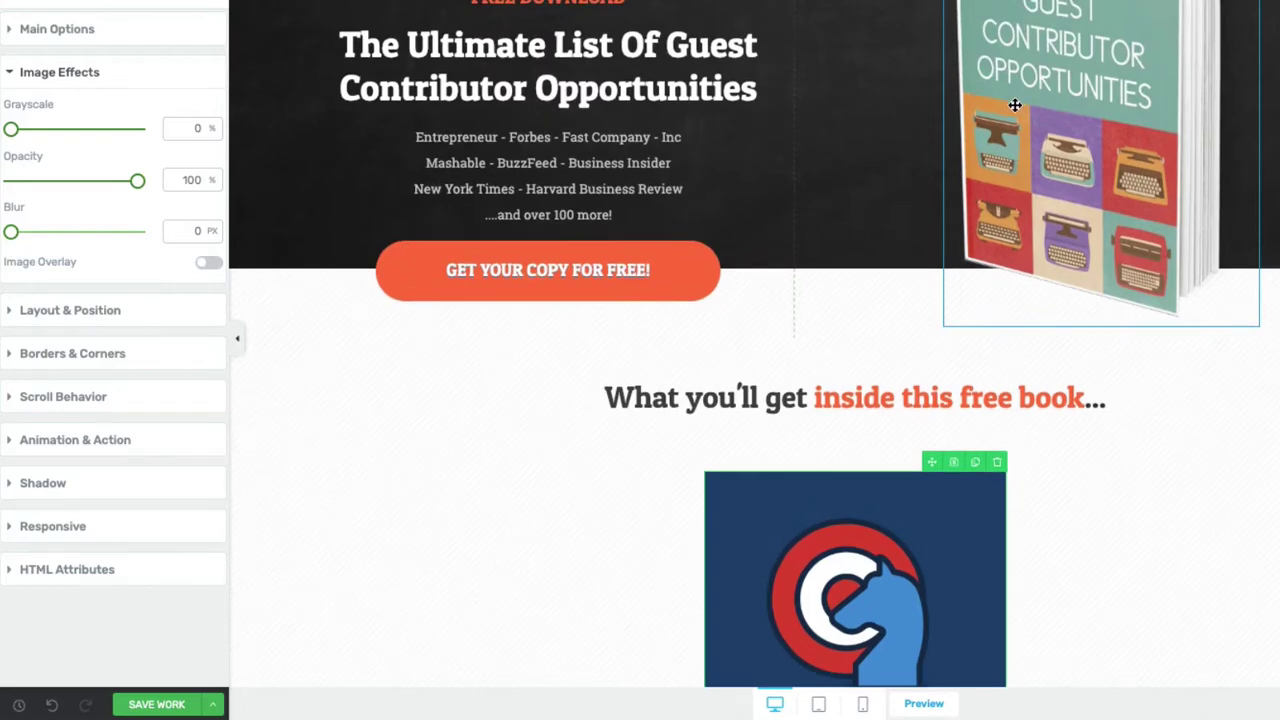
pyautogui.click(208, 262)
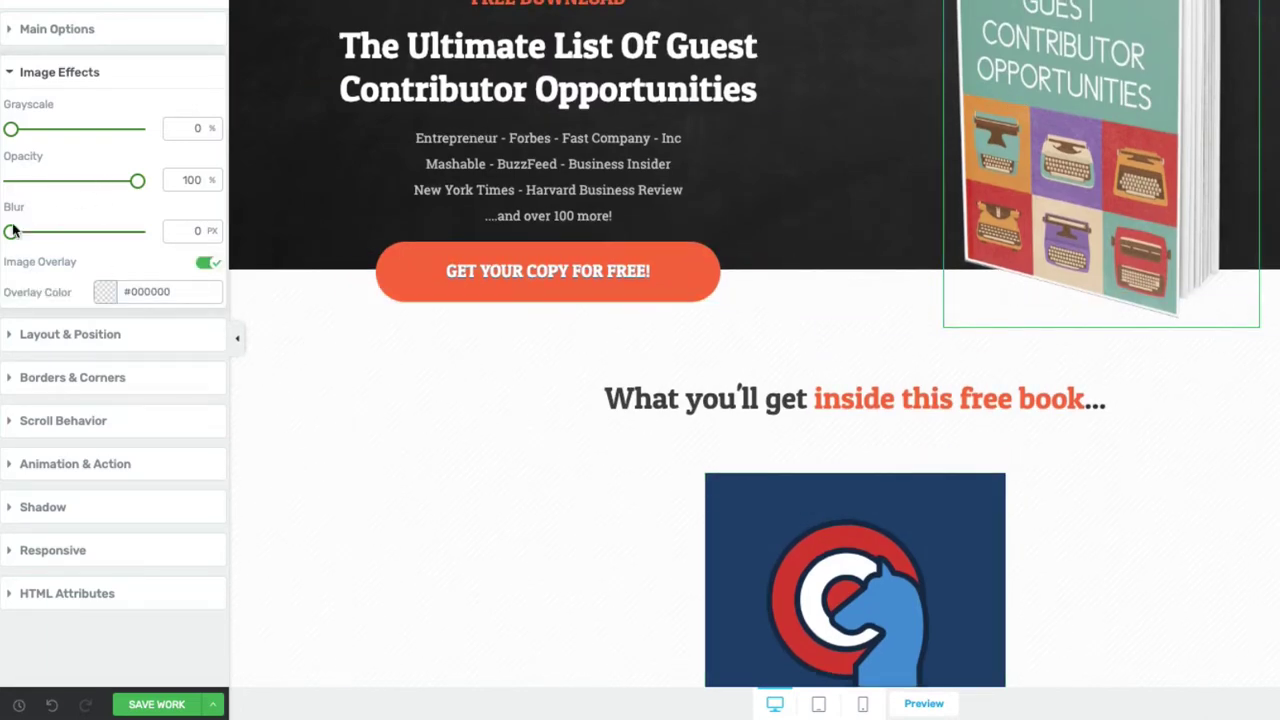
pyautogui.moveTo(11, 234); pyautogui.dragTo(21, 236)
pyautogui.scroll(2, 654, 234)
pyautogui.scroll(-1, 637, 306)
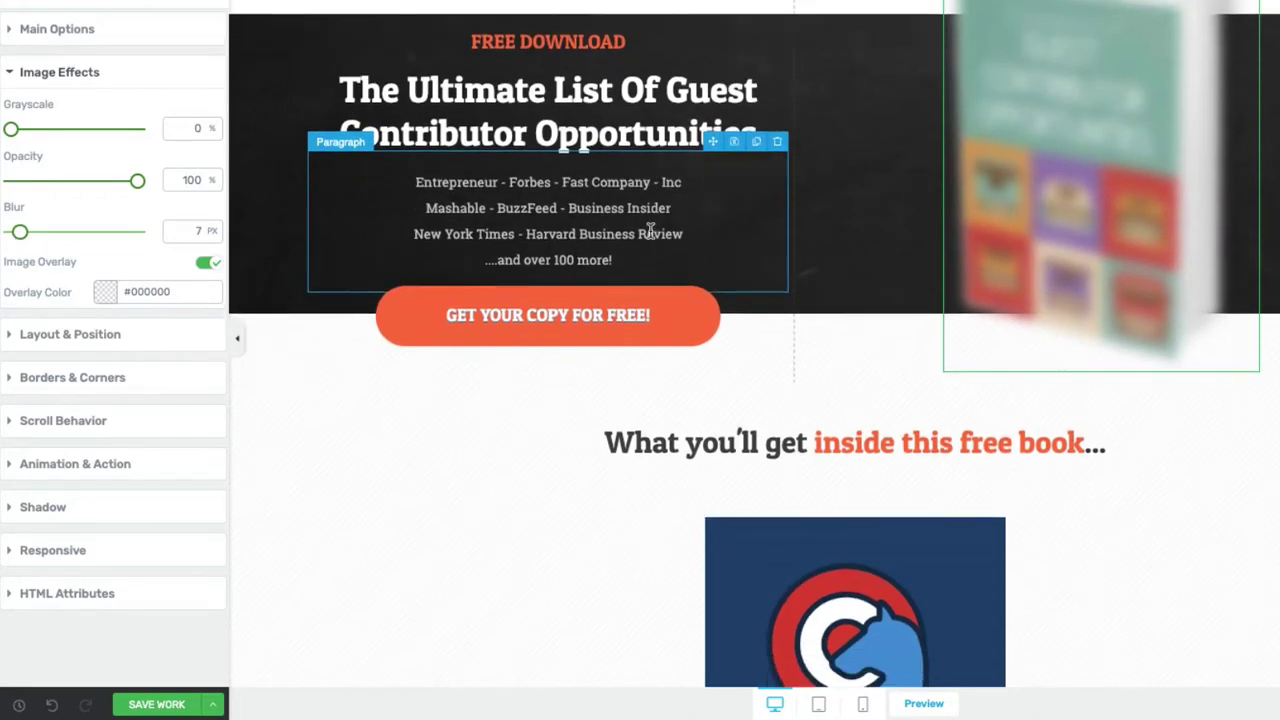
pyautogui.moveTo(20, 233); pyautogui.dragTo(6, 234)
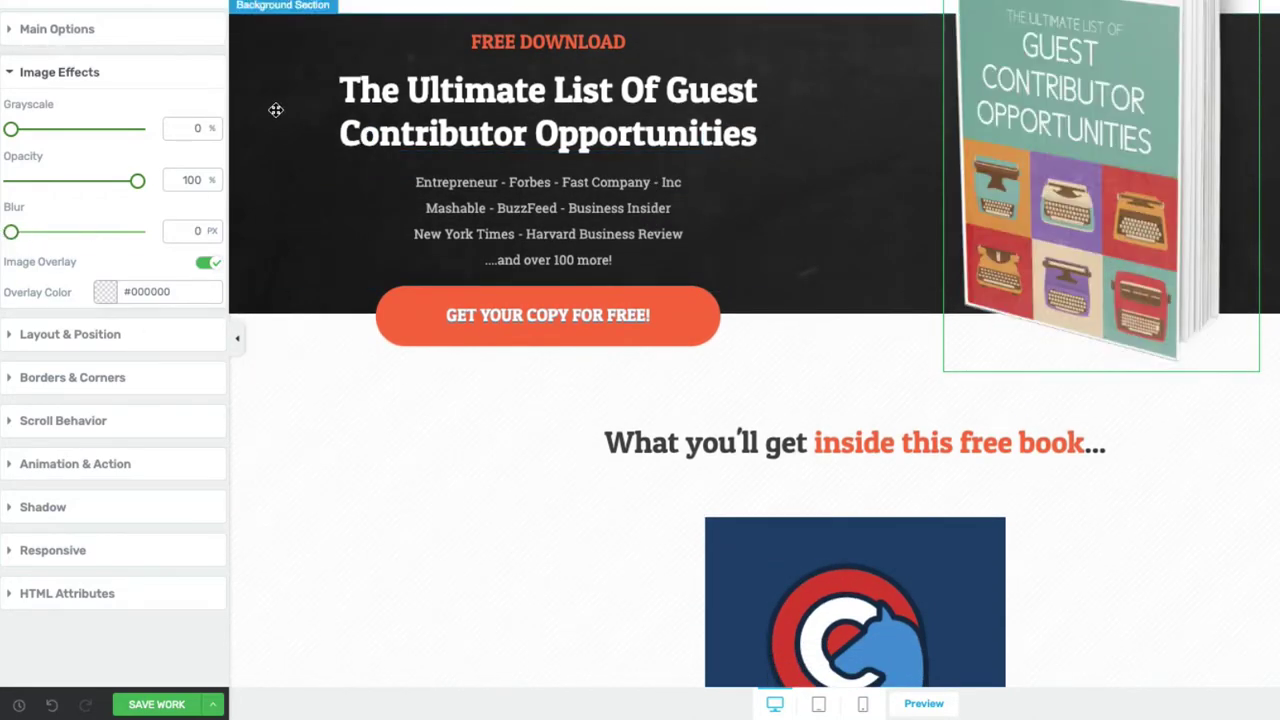
pyautogui.scroll(-1, 112, 257)
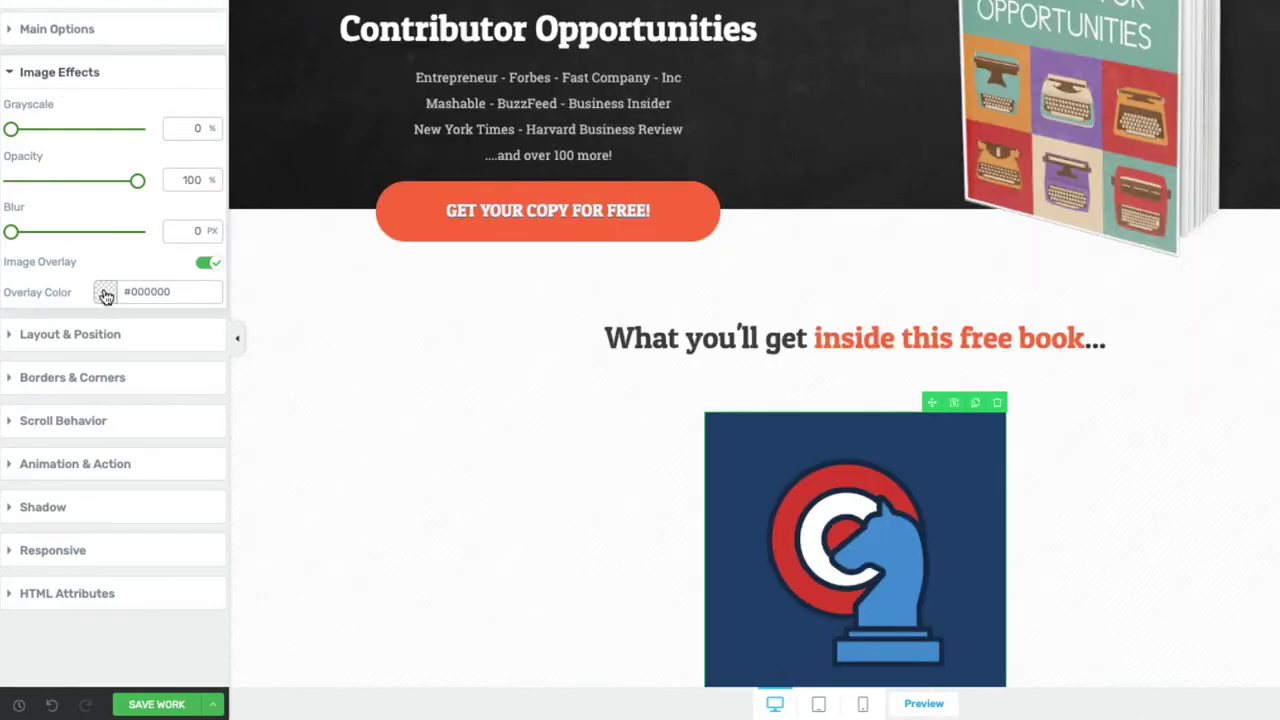
pyautogui.click(106, 296)
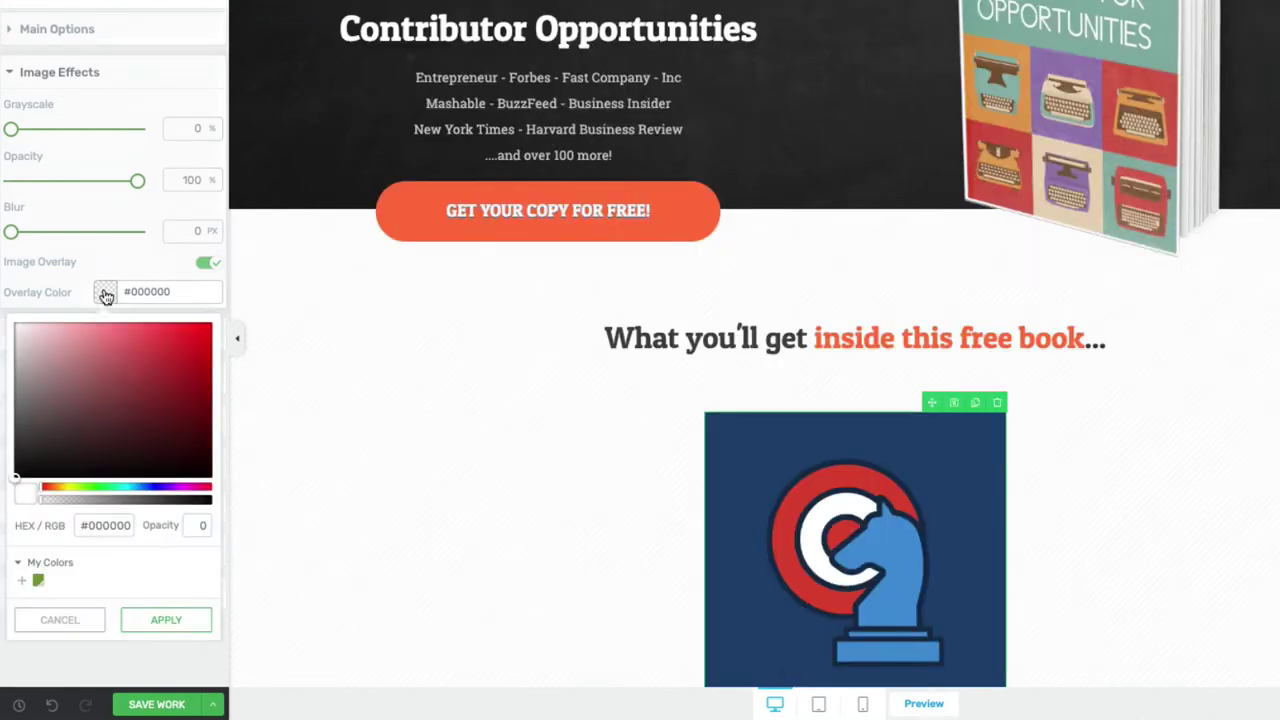
pyautogui.click(18, 476)
pyautogui.moveTo(30, 473); pyautogui.dragTo(123, 339)
pyautogui.moveTo(41, 509); pyautogui.dragTo(127, 509)
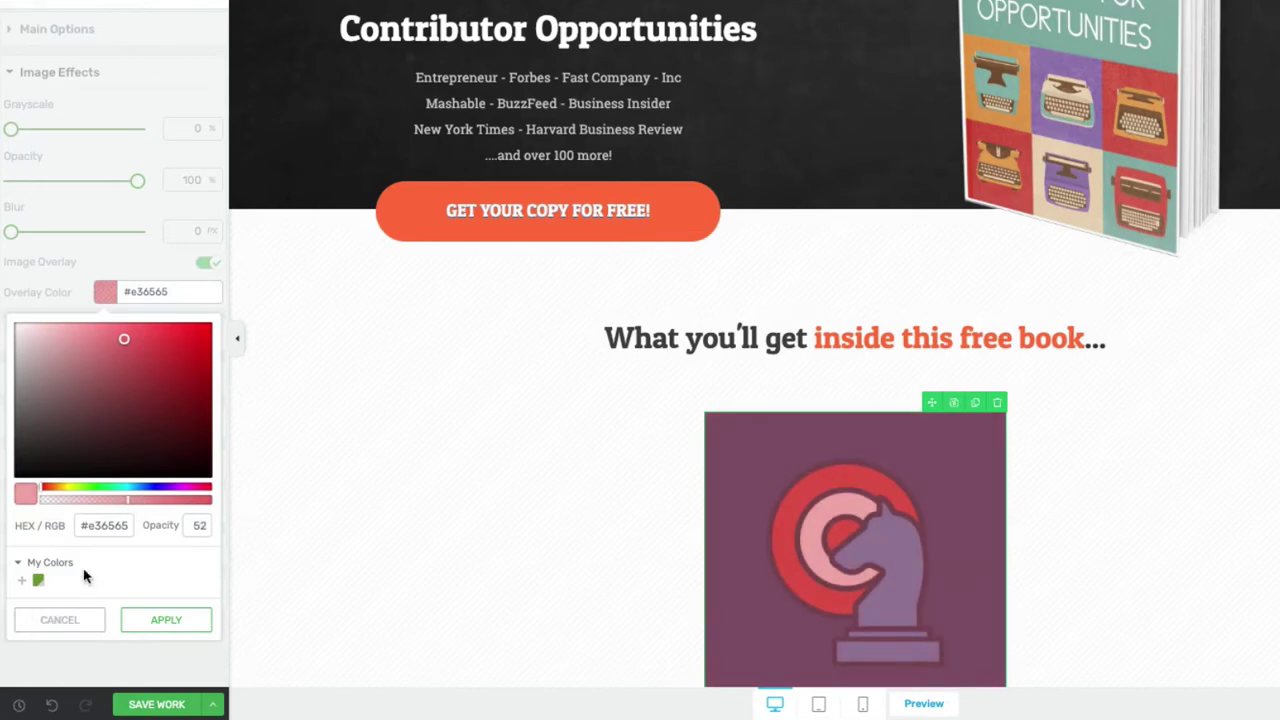
pyautogui.click(60, 620)
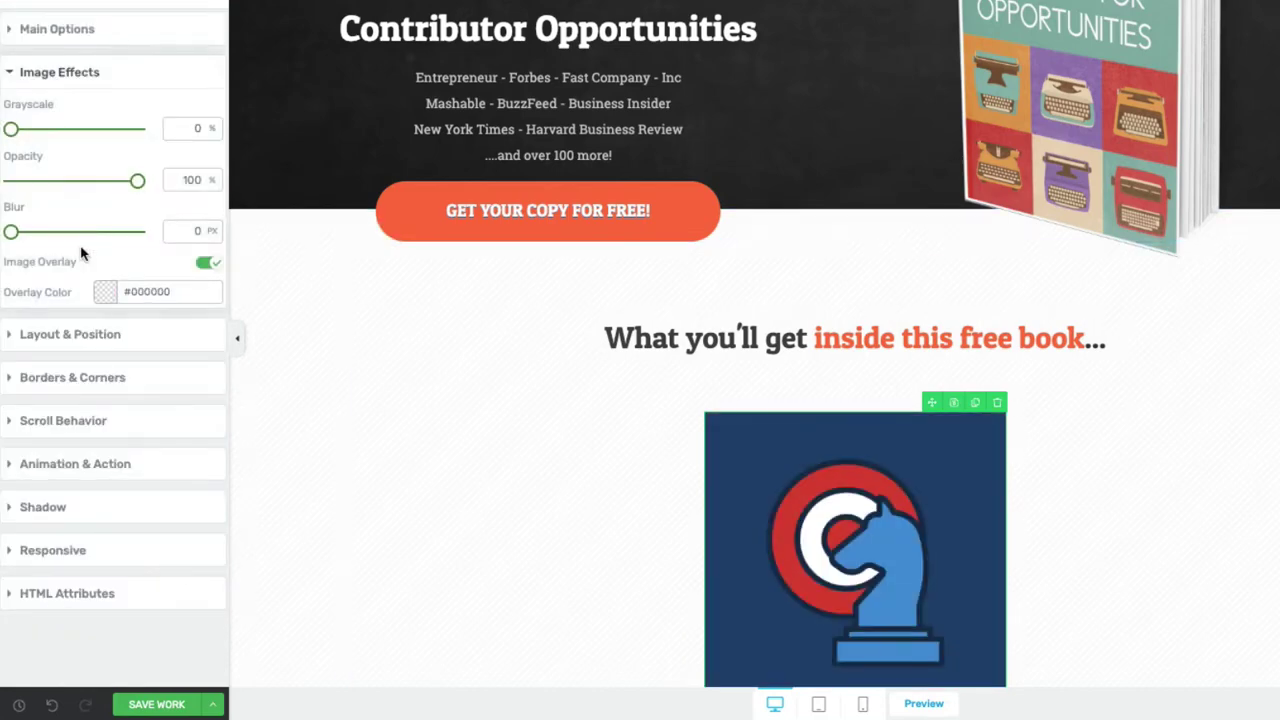
# Step: Try Left and Right alignment on the logo in Layout & Position, ending on Align Center
pyautogui.click(8, 74)
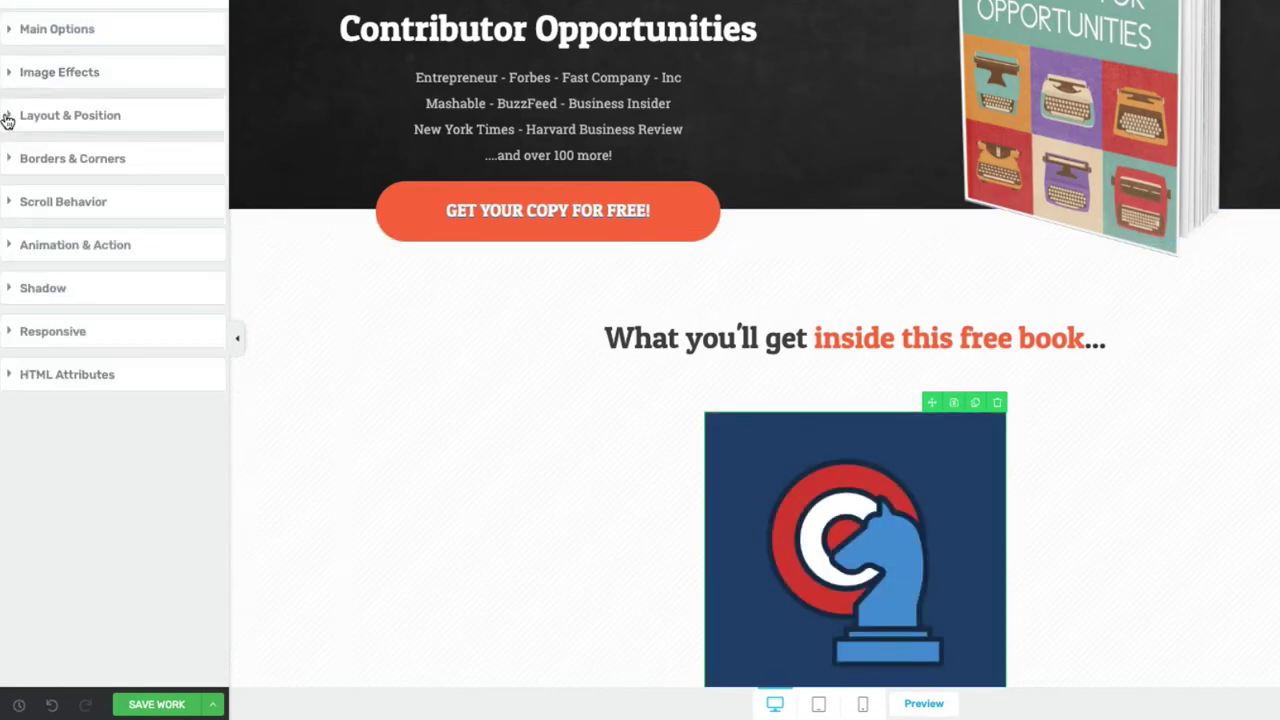
pyautogui.click(7, 117)
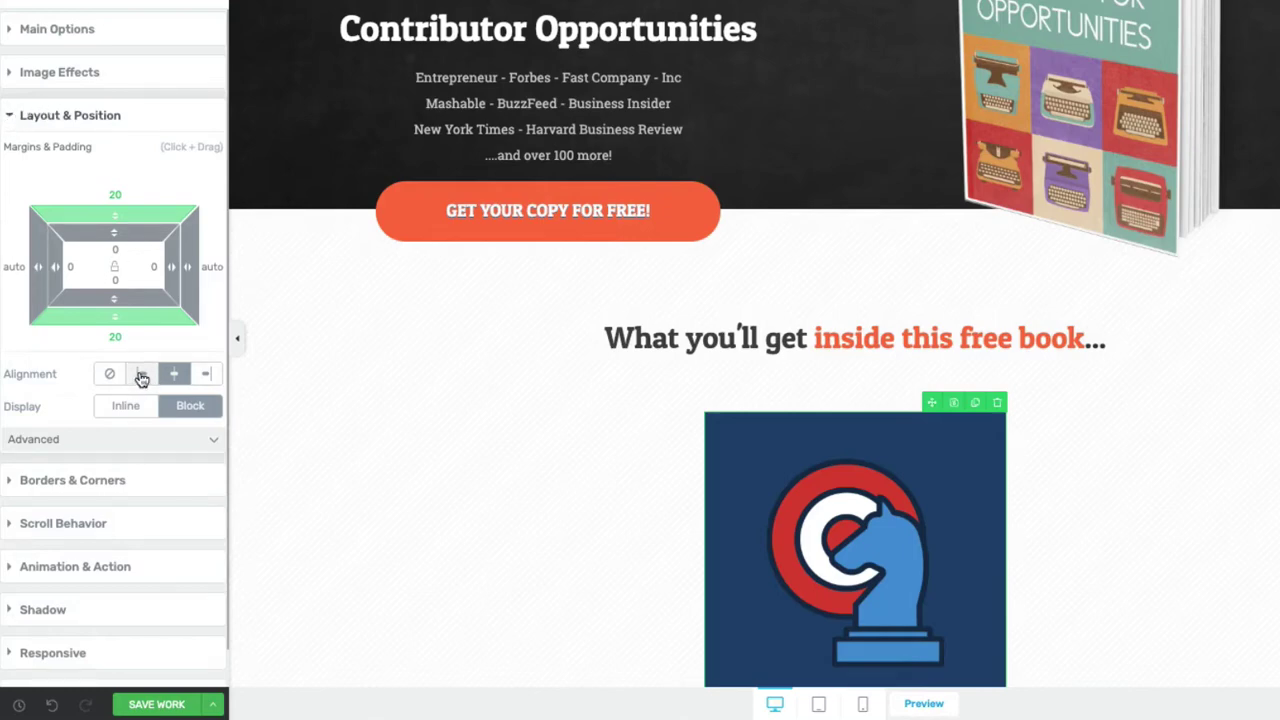
pyautogui.click(142, 375)
pyautogui.click(173, 375)
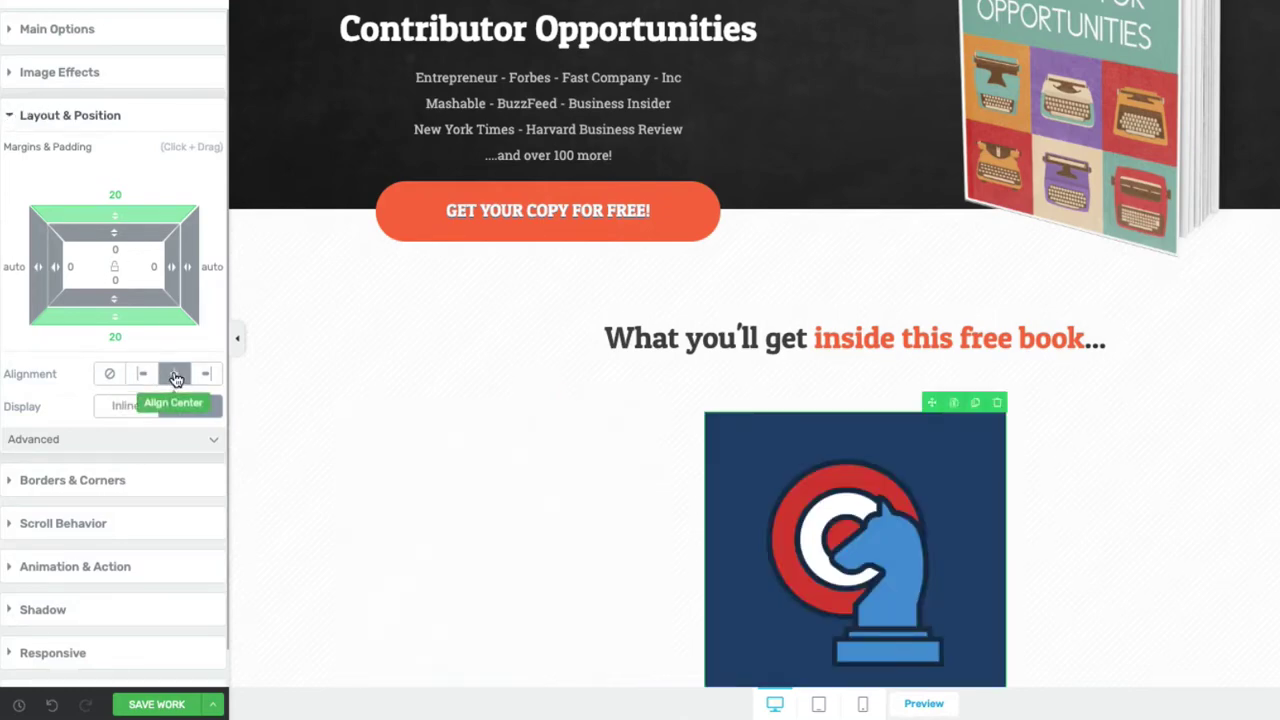
pyautogui.click(205, 373)
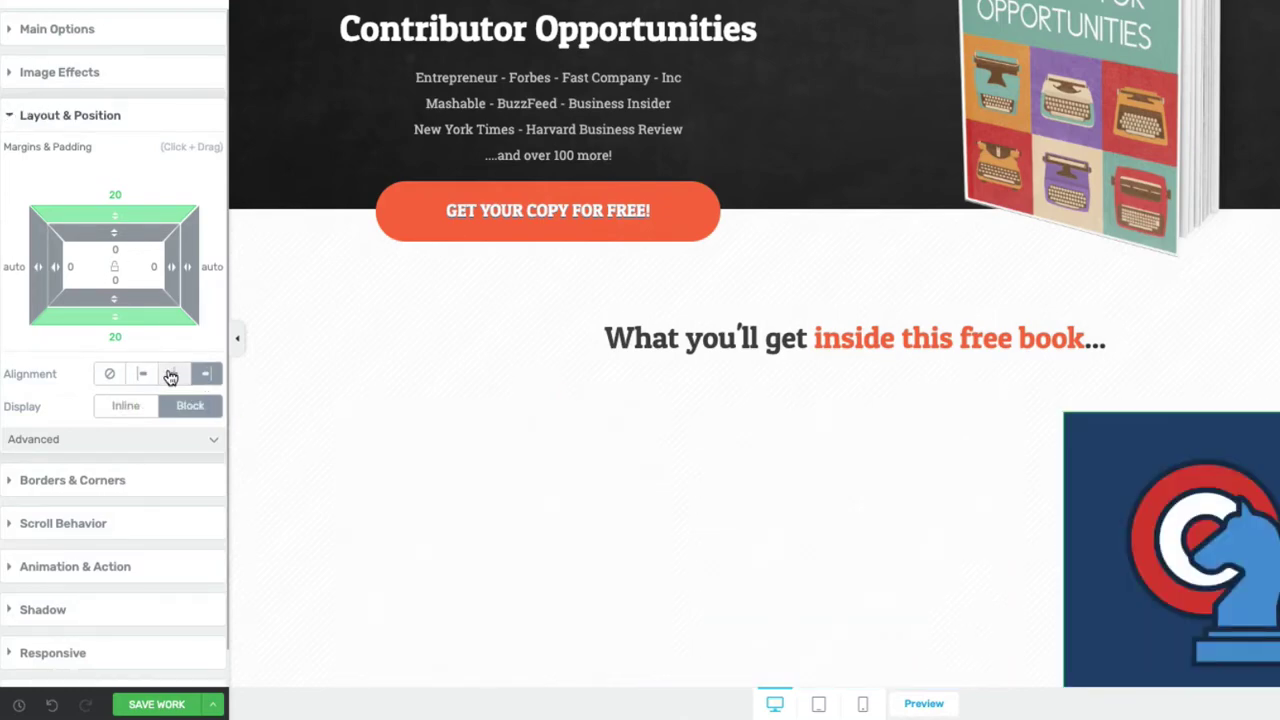
pyautogui.click(173, 373)
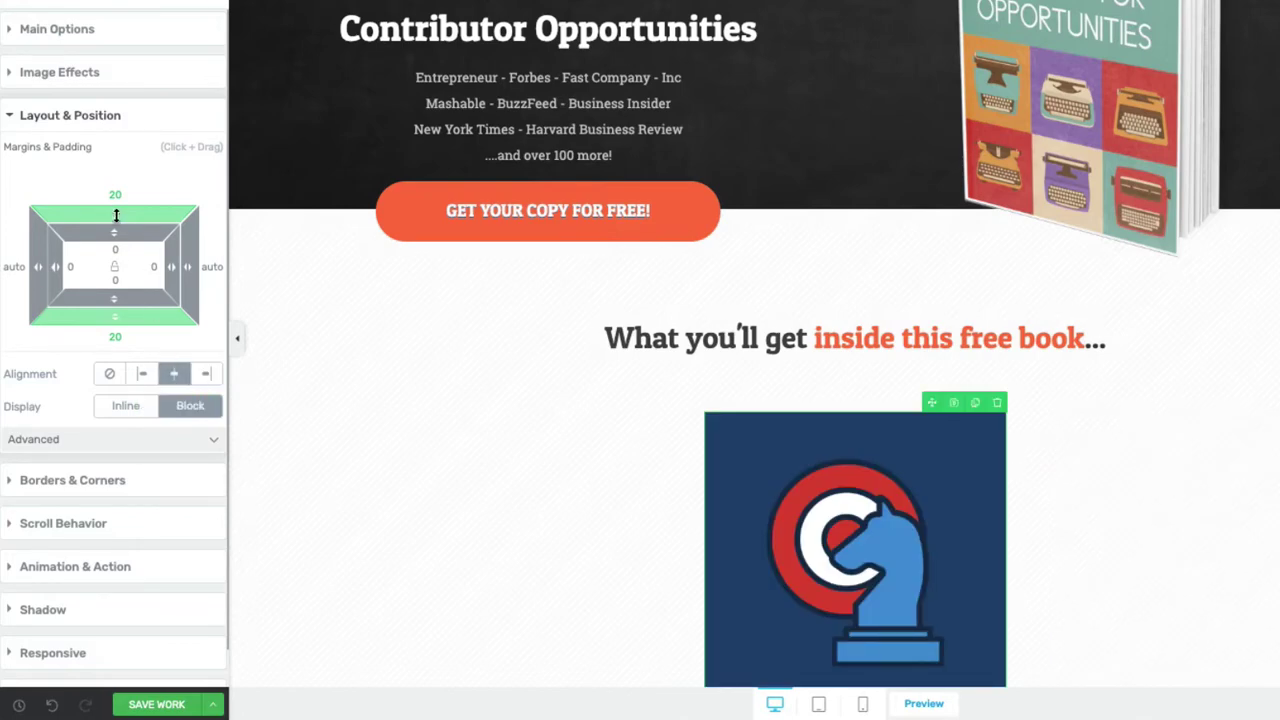
# Step: Test top and left margin changes on the logo, then re-centre it with the left margin reset
pyautogui.moveTo(116, 215); pyautogui.dragTo(163, 134)
pyautogui.moveTo(148, 262); pyautogui.dragTo(145, 213)
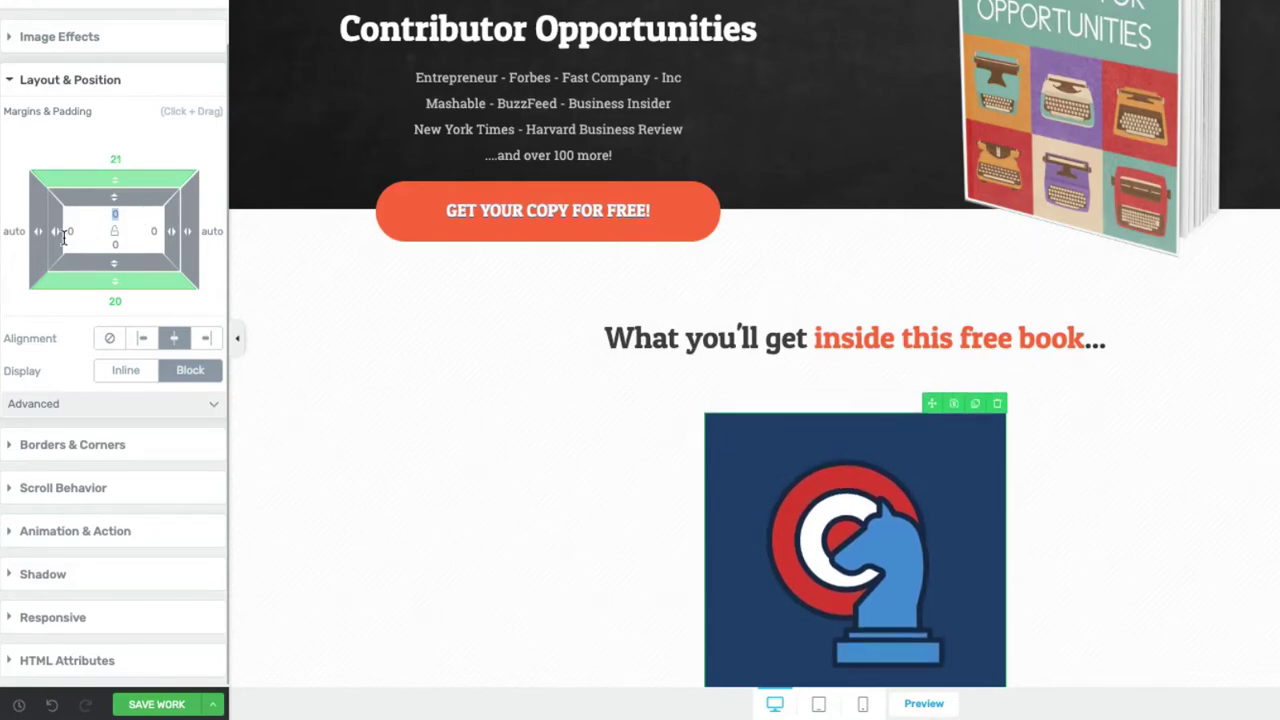
pyautogui.moveTo(34, 232); pyautogui.dragTo(140, 246)
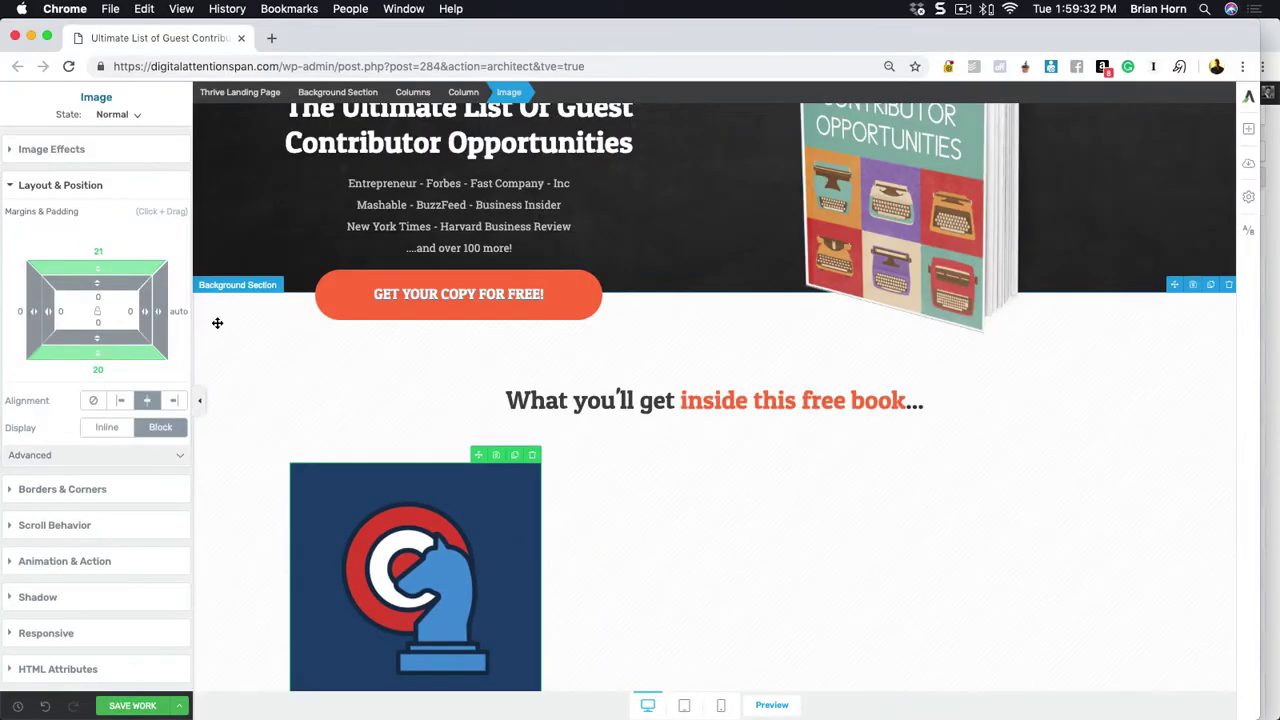
pyautogui.click(148, 401)
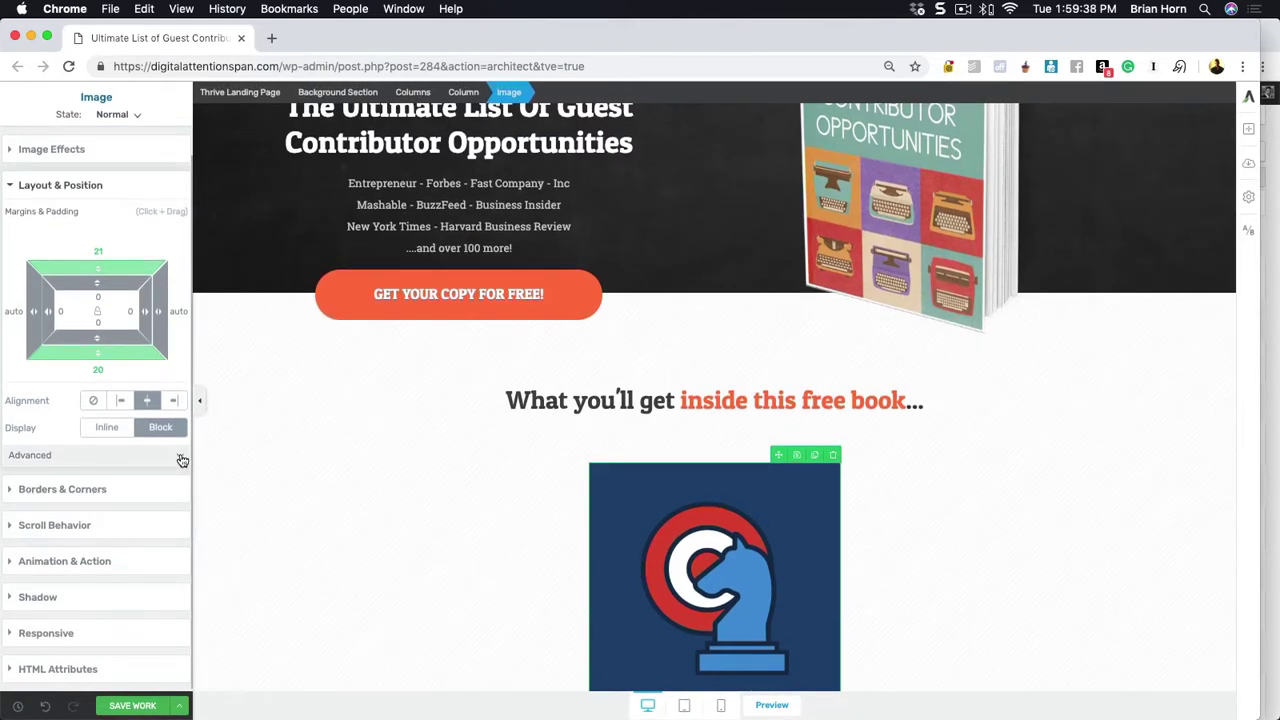
# Step: Experiment with the Advanced vertical offset, save the work, then set Vertical back to 0
pyautogui.click(182, 460)
pyautogui.scroll(-2, 176, 452)
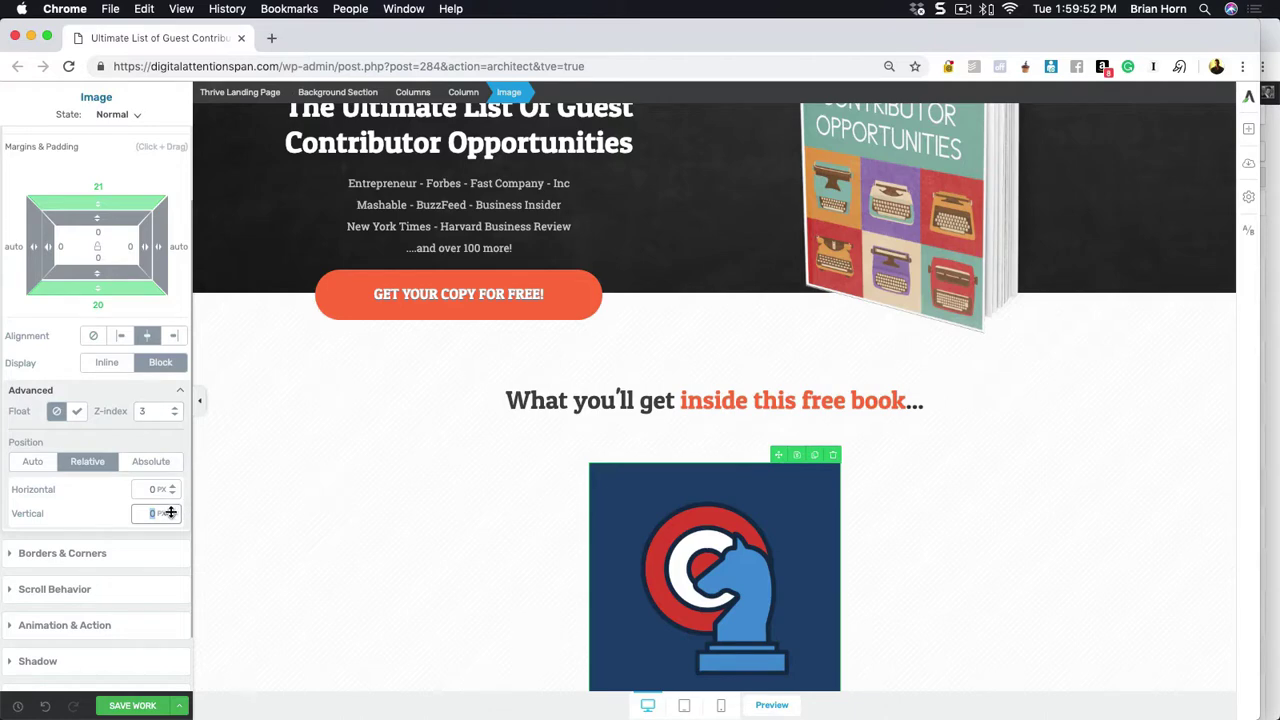
pyautogui.moveTo(172, 509); pyautogui.dragTo(135, 710)
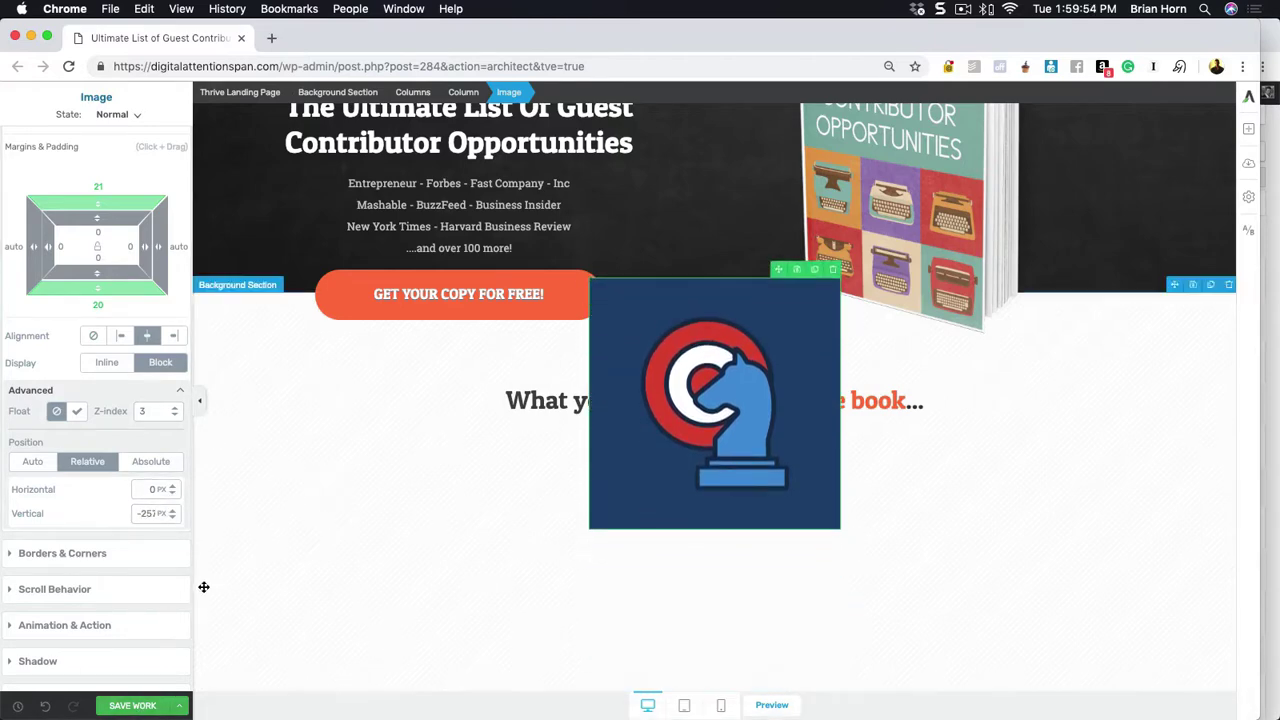
pyautogui.moveTo(172, 516); pyautogui.dragTo(152, 600)
pyautogui.click(135, 705)
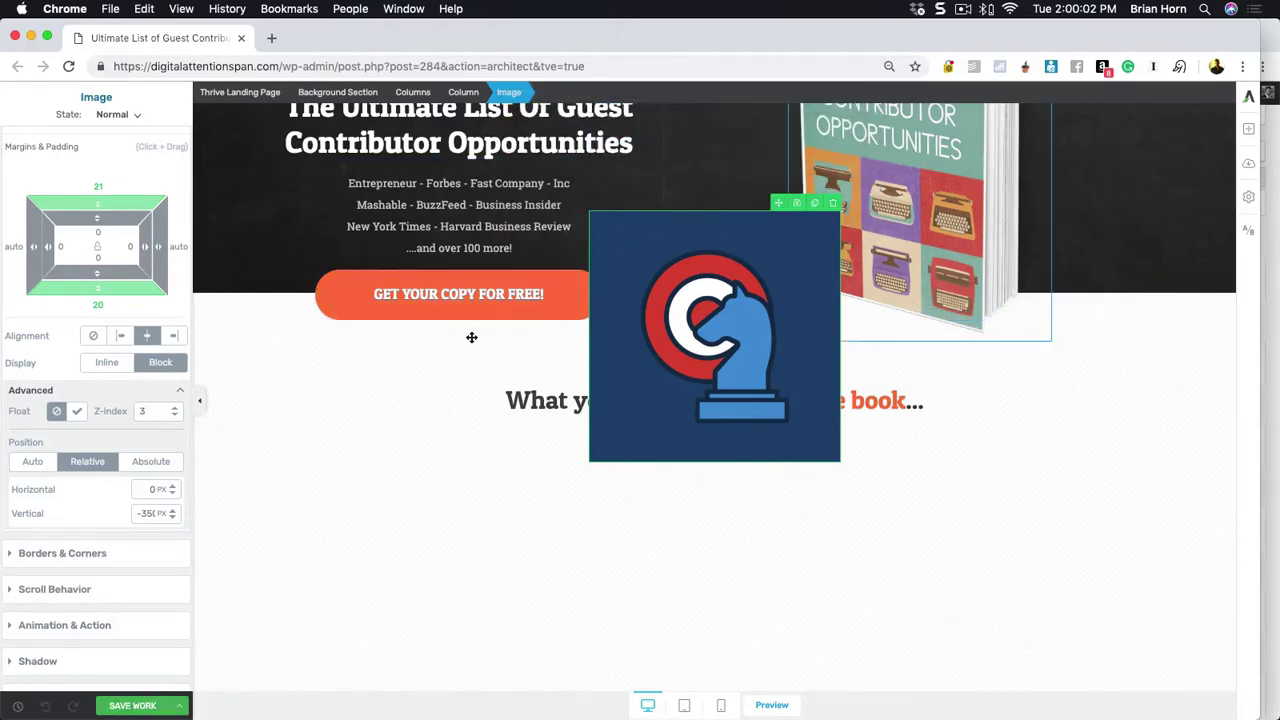
pyautogui.scroll(3, 519, 318)
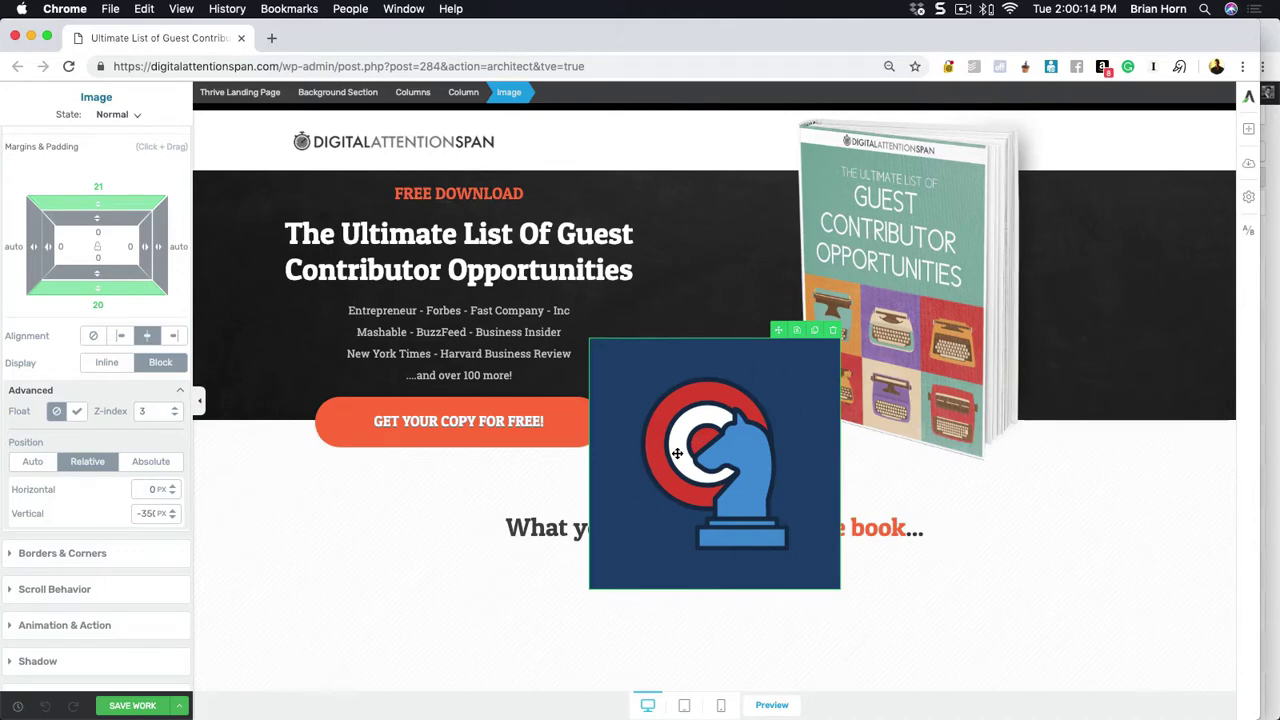
pyautogui.click(156, 514)
pyautogui.write('0')
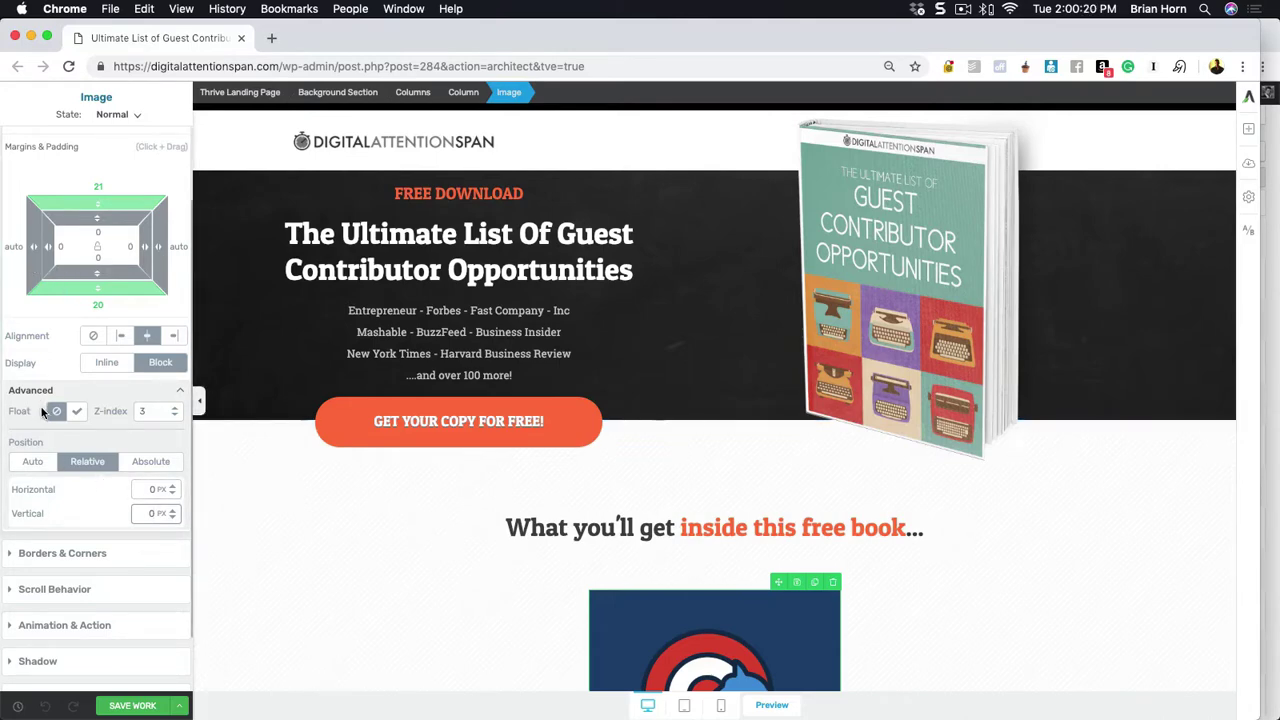
# Step: Set a 16 px solid border and a 51 px corner radius on the knight image in Borders & Corners
pyautogui.scroll(-2, 46, 410)
pyautogui.click(9, 492)
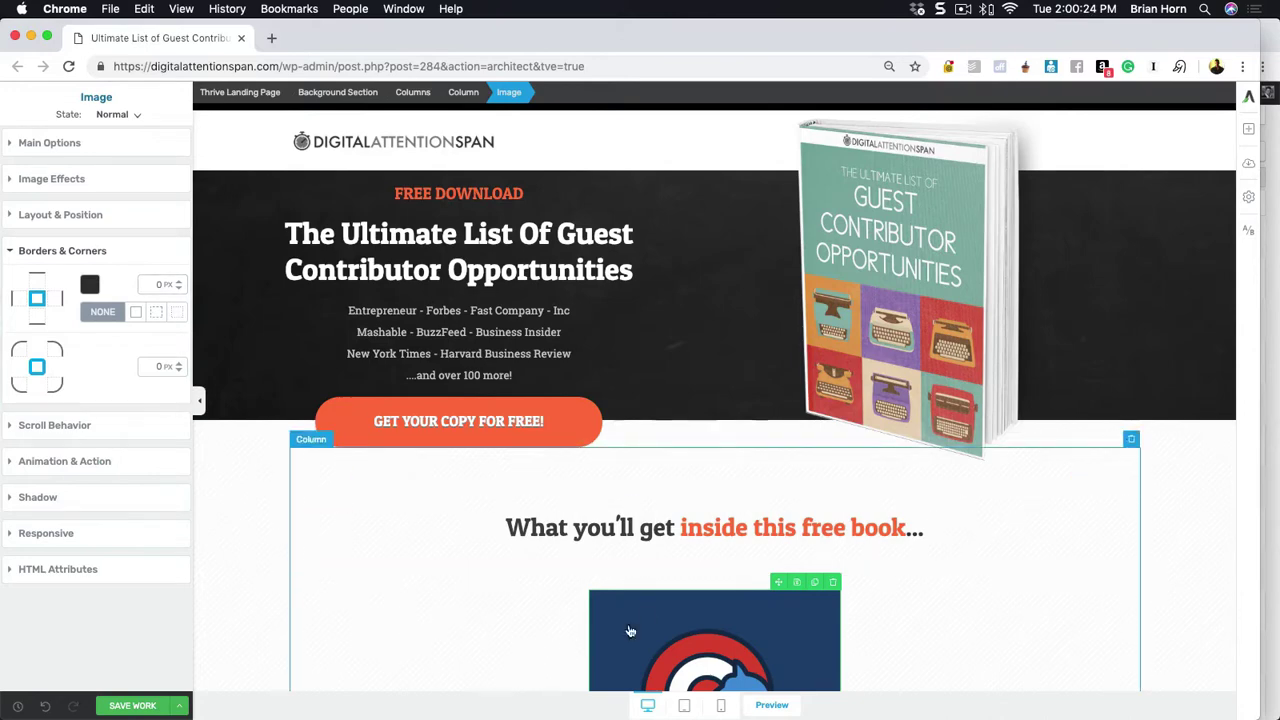
pyautogui.scroll(-3, 640, 560)
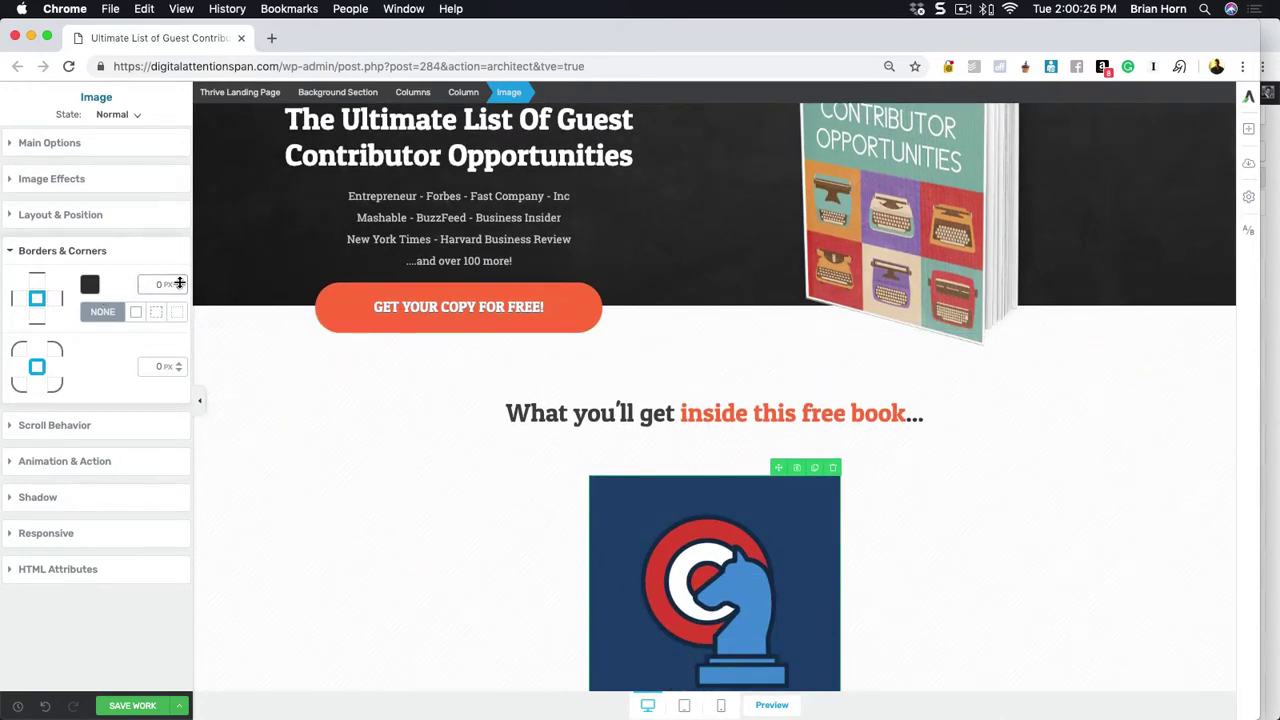
pyautogui.click(160, 284)
pyautogui.write('25')
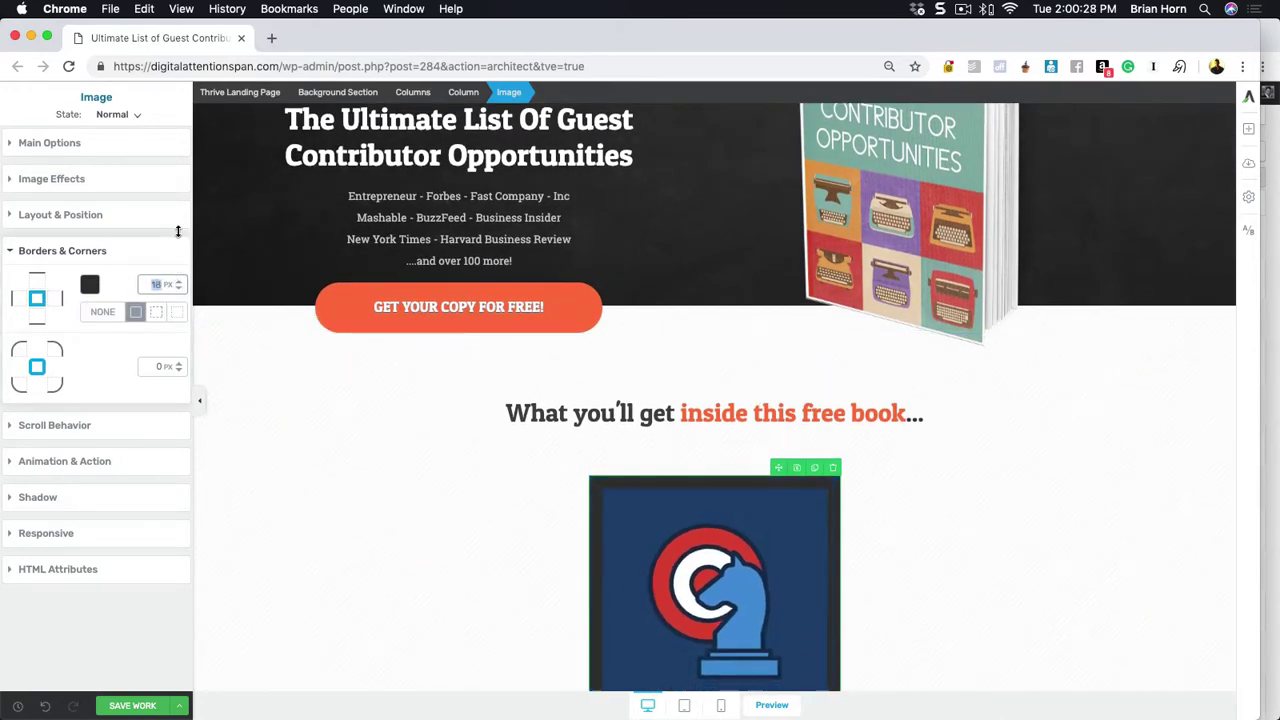
pyautogui.write('16')
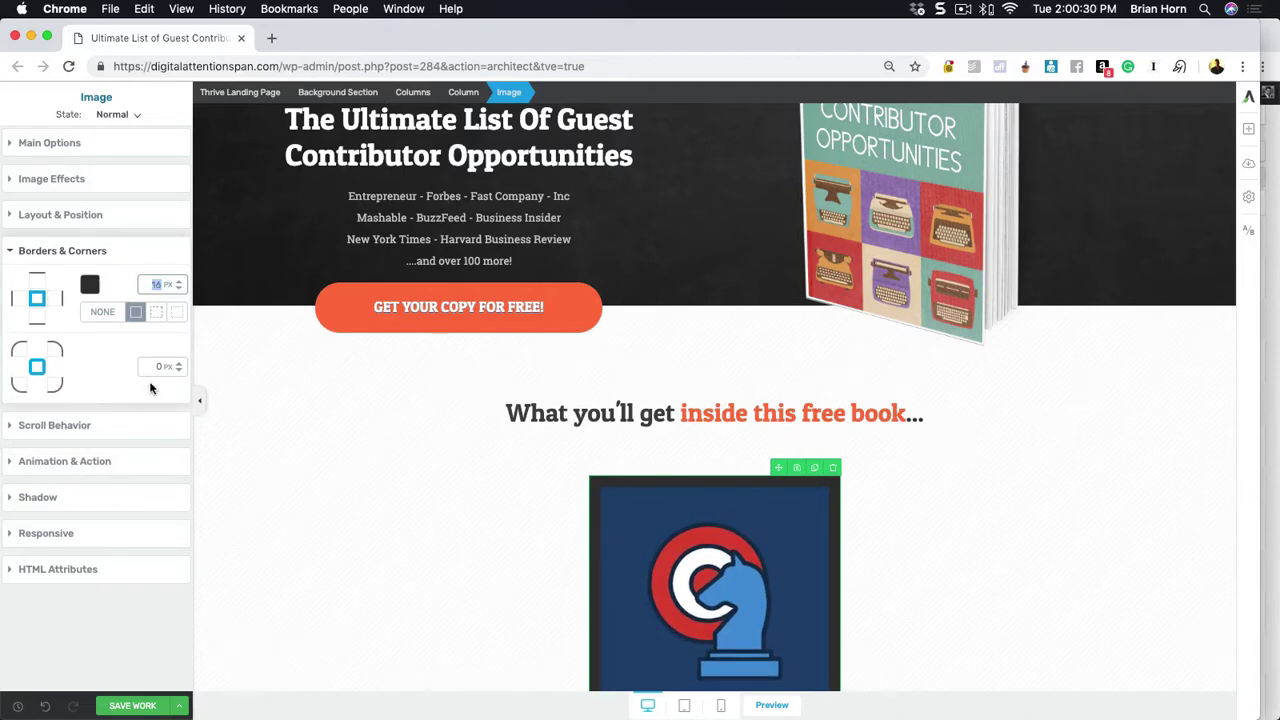
pyautogui.moveTo(181, 360); pyautogui.dragTo(184, 323)
pyautogui.scroll(-3, 300, 591)
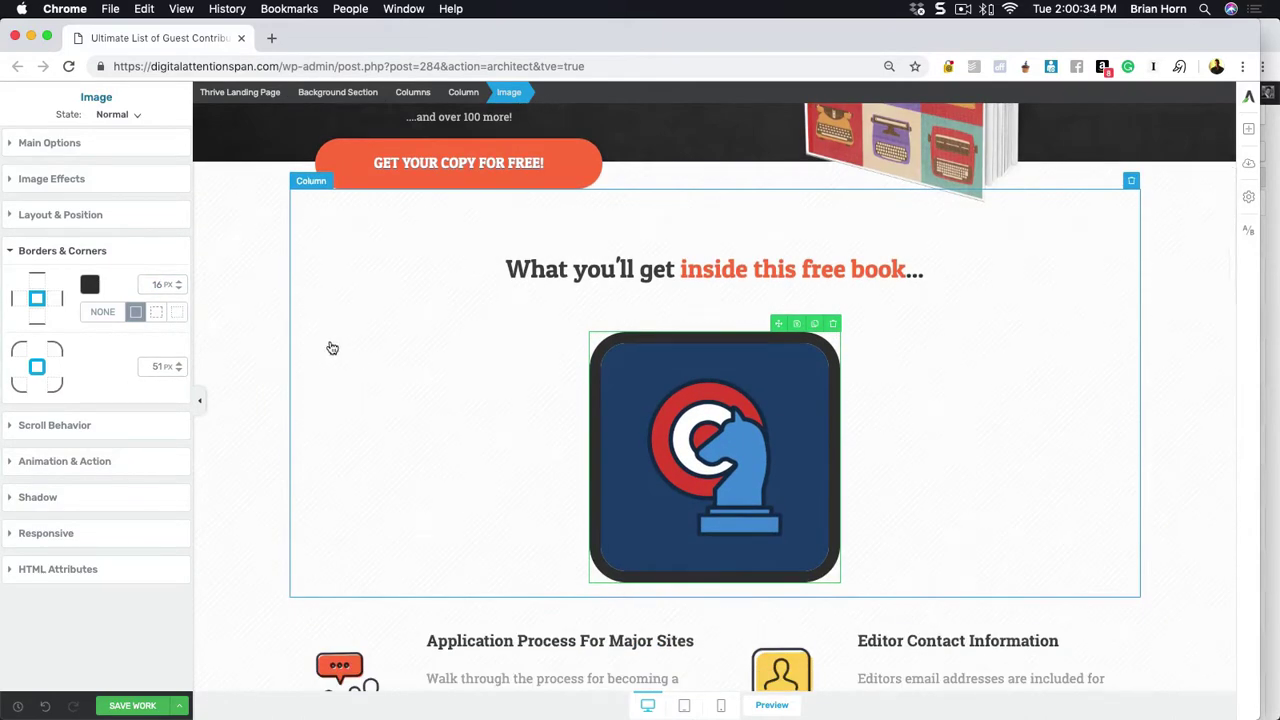
pyautogui.scroll(2, 331, 351)
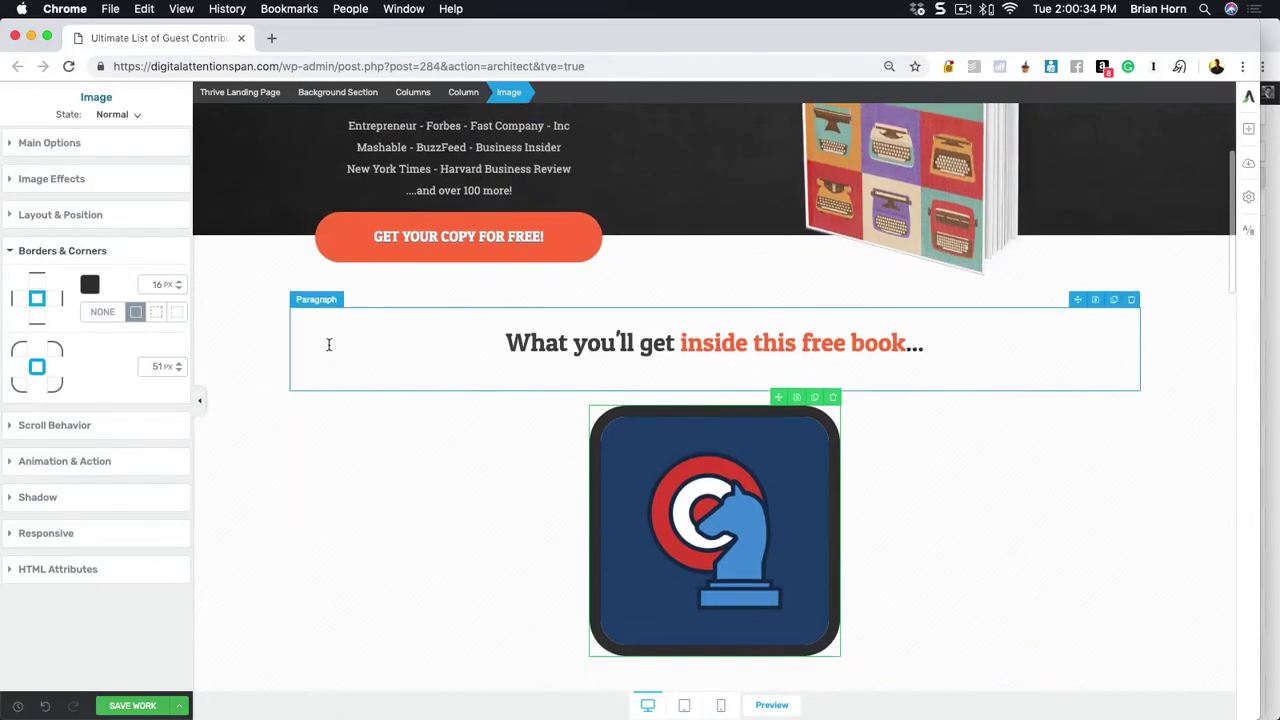
pyautogui.click(10, 252)
# Step: Try Sticky scroll behaviour on the logo, return it to Static, and expand Animation & Action
pyautogui.click(11, 288)
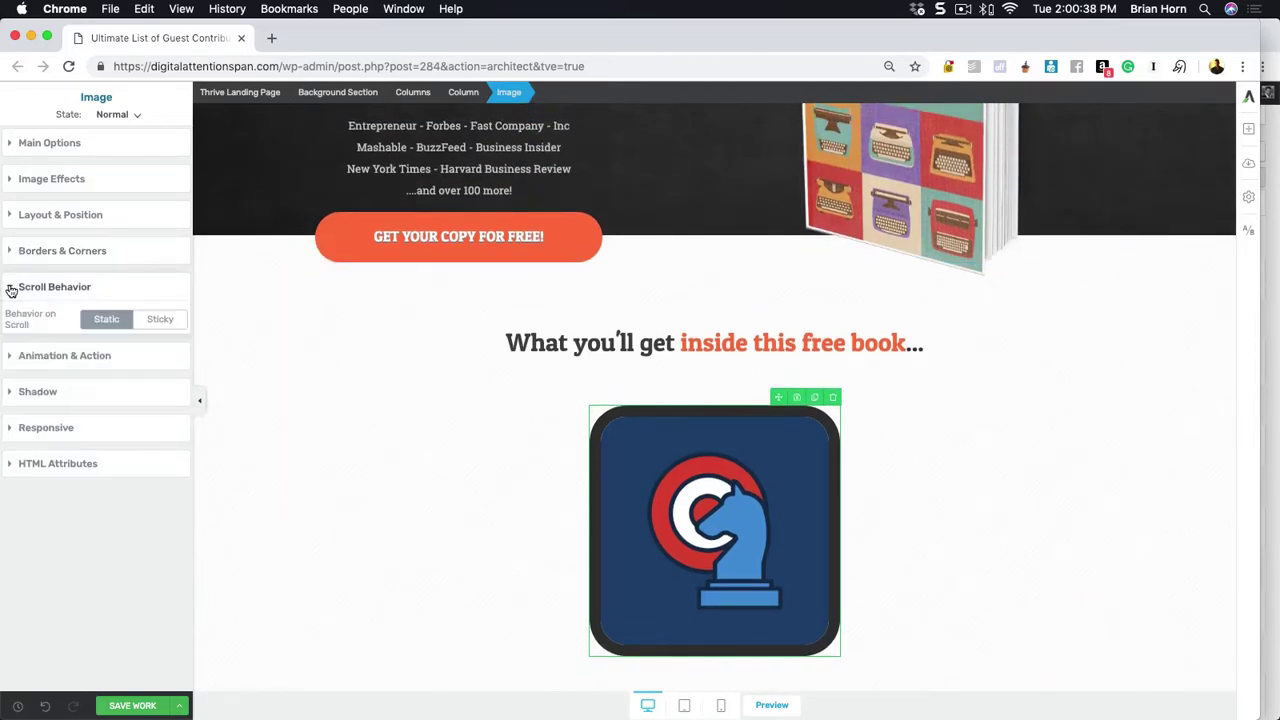
pyautogui.click(160, 322)
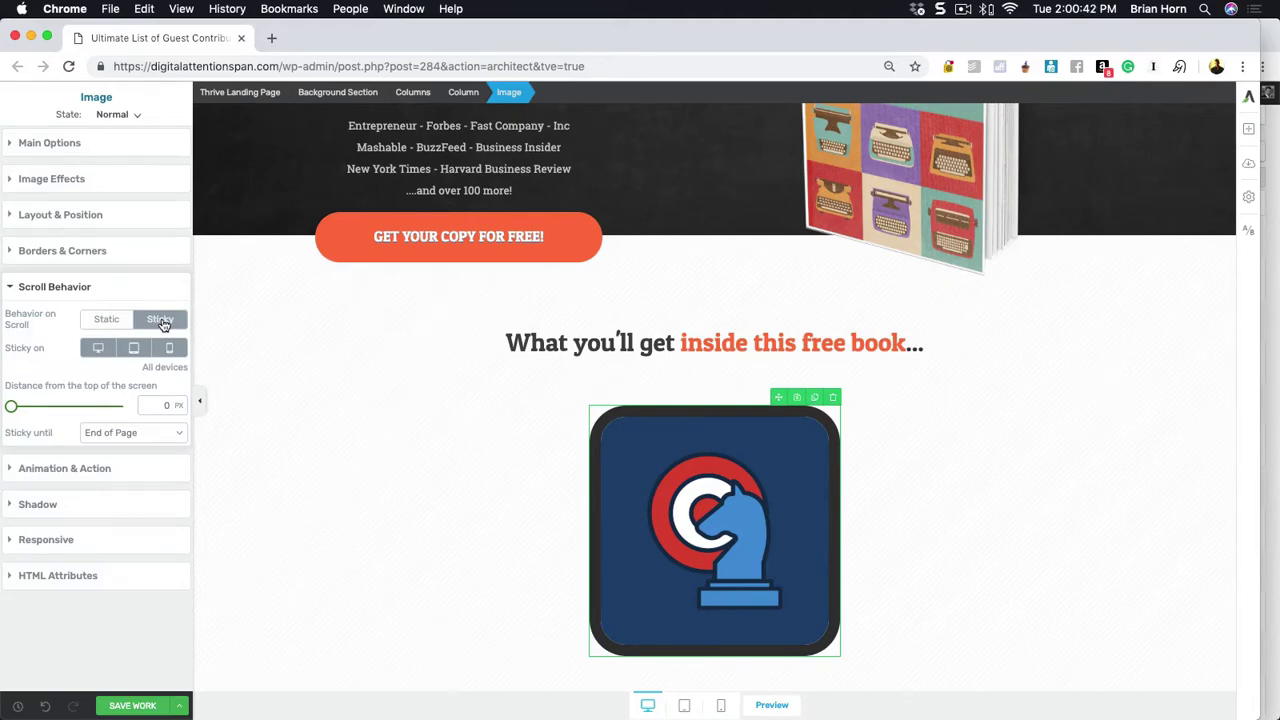
pyautogui.click(183, 434)
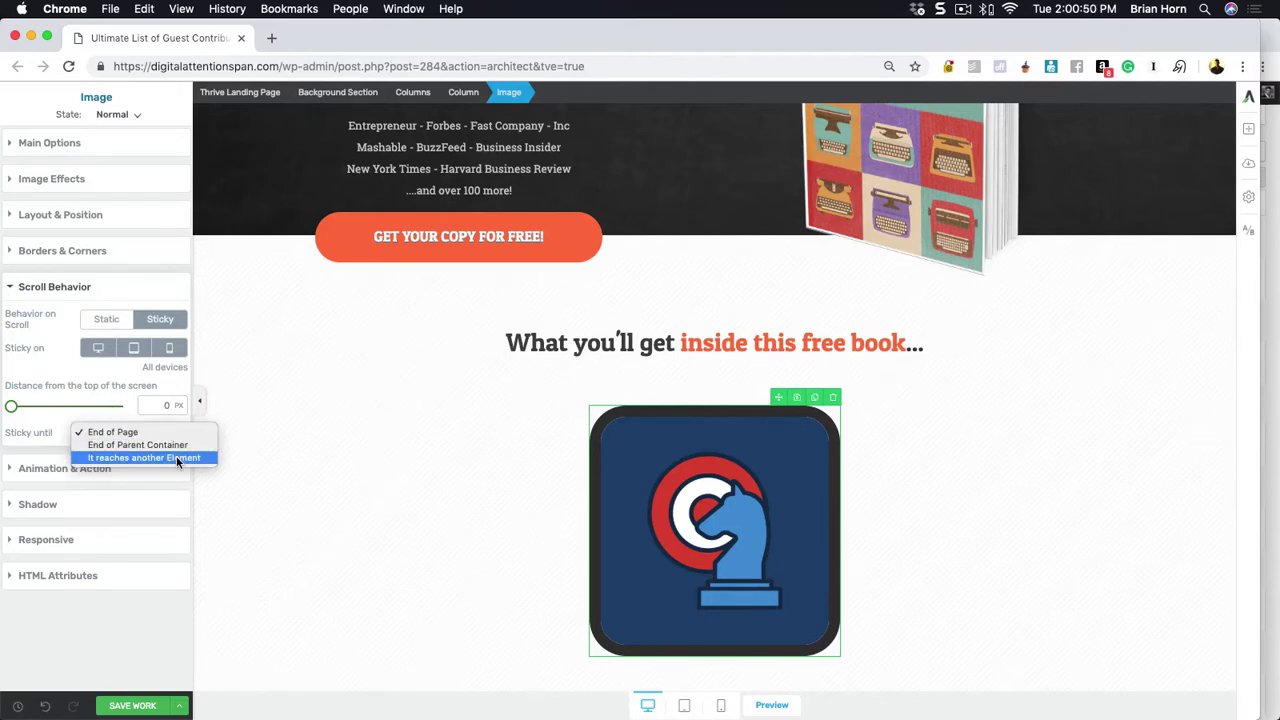
pyautogui.click(108, 323)
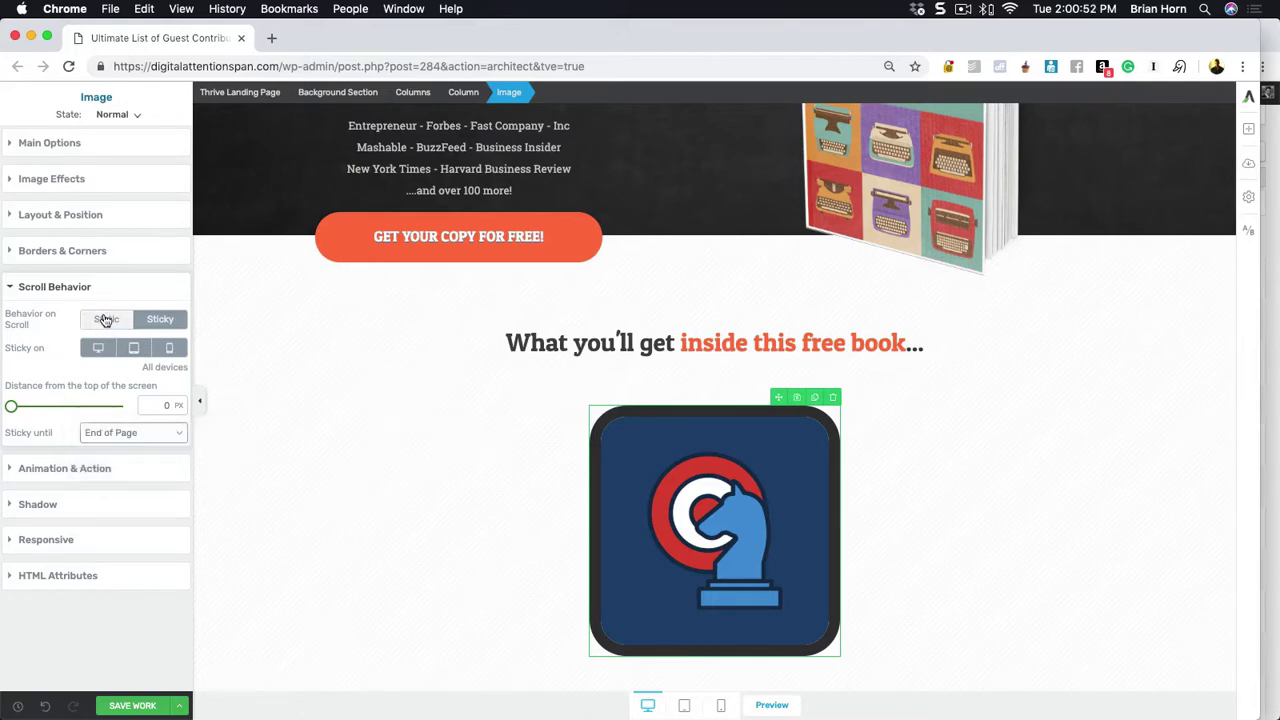
pyautogui.click(106, 320)
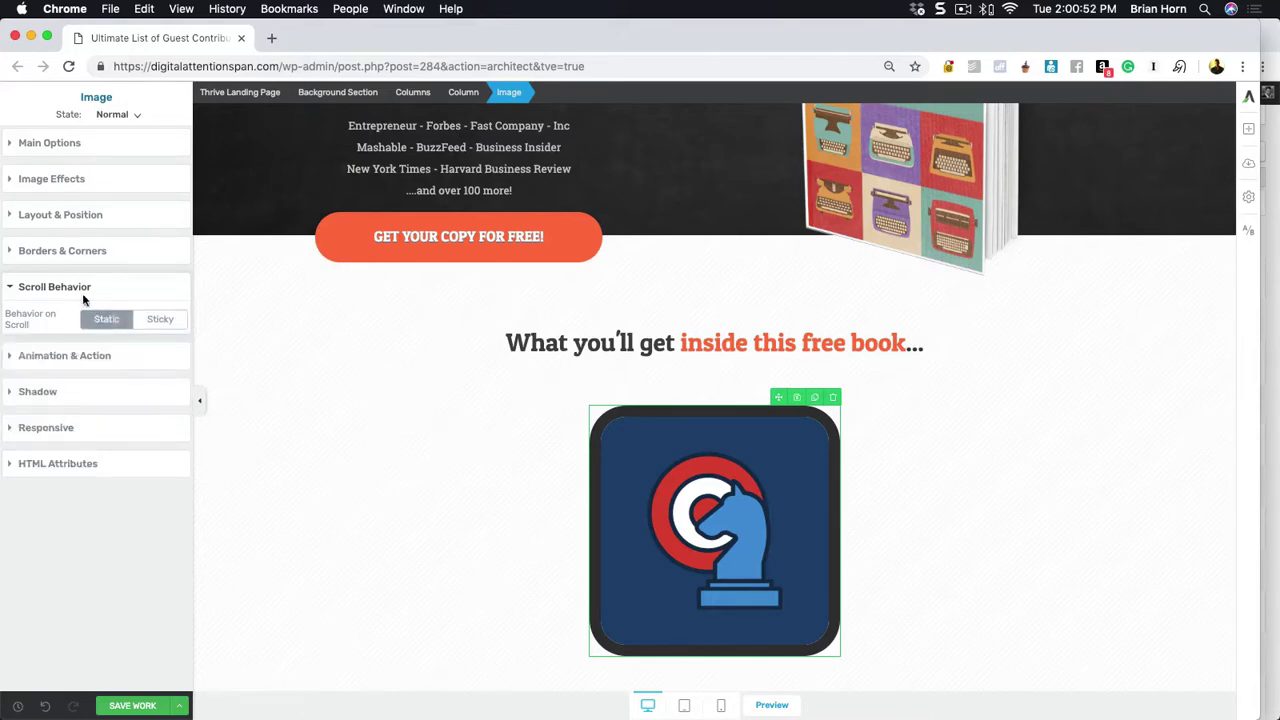
pyautogui.click(12, 357)
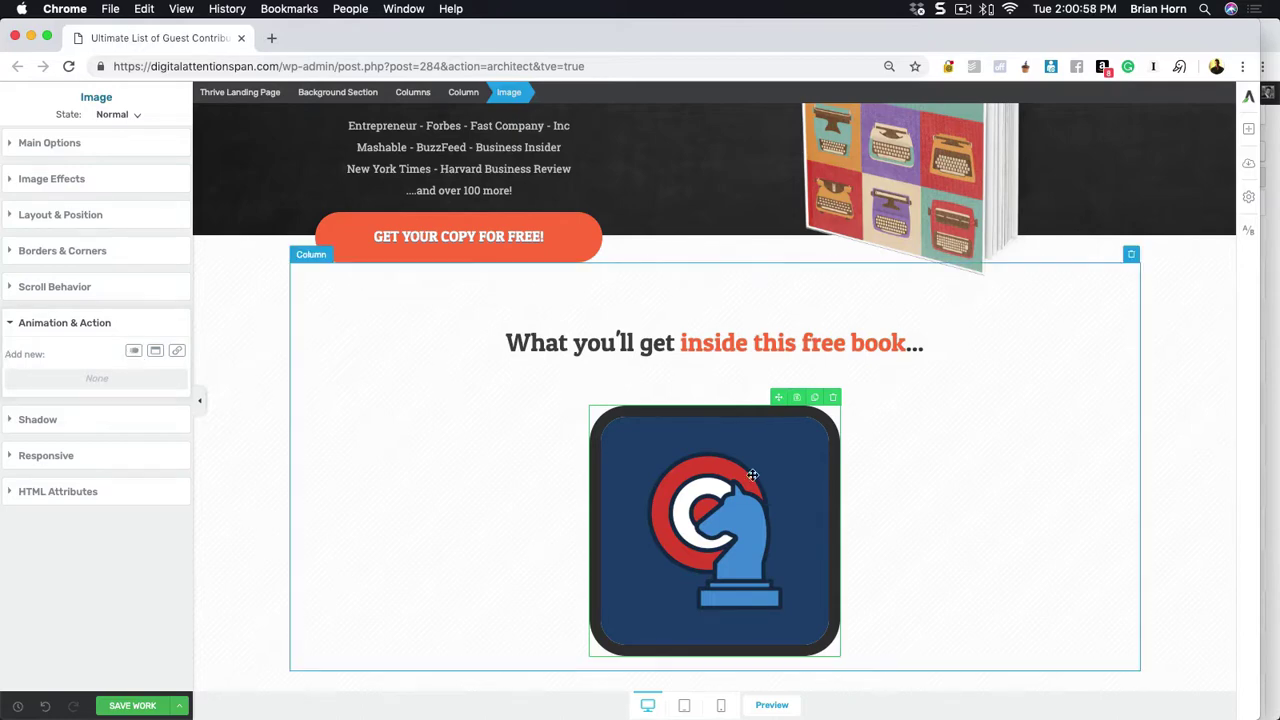
# Step: Start a new animation and preview Slide bottom, Slide right, Zoom out and Grow
pyautogui.click(134, 351)
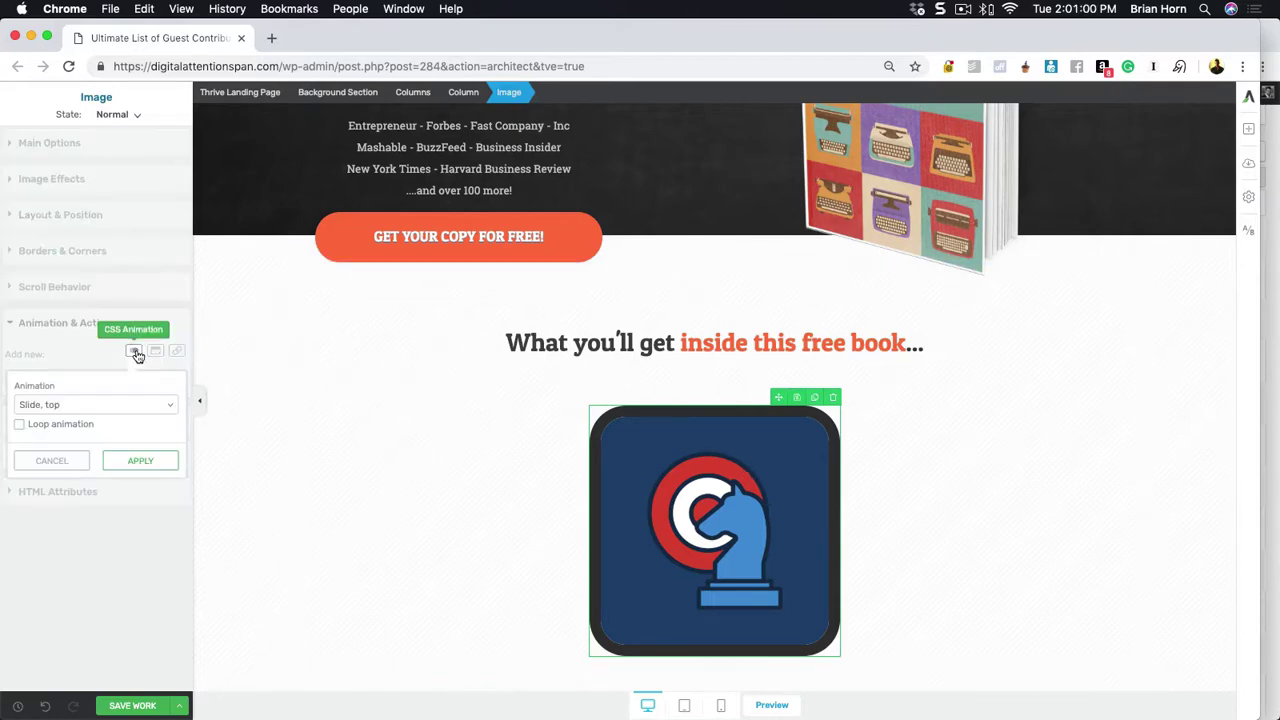
pyautogui.click(168, 403)
pyautogui.click(157, 415)
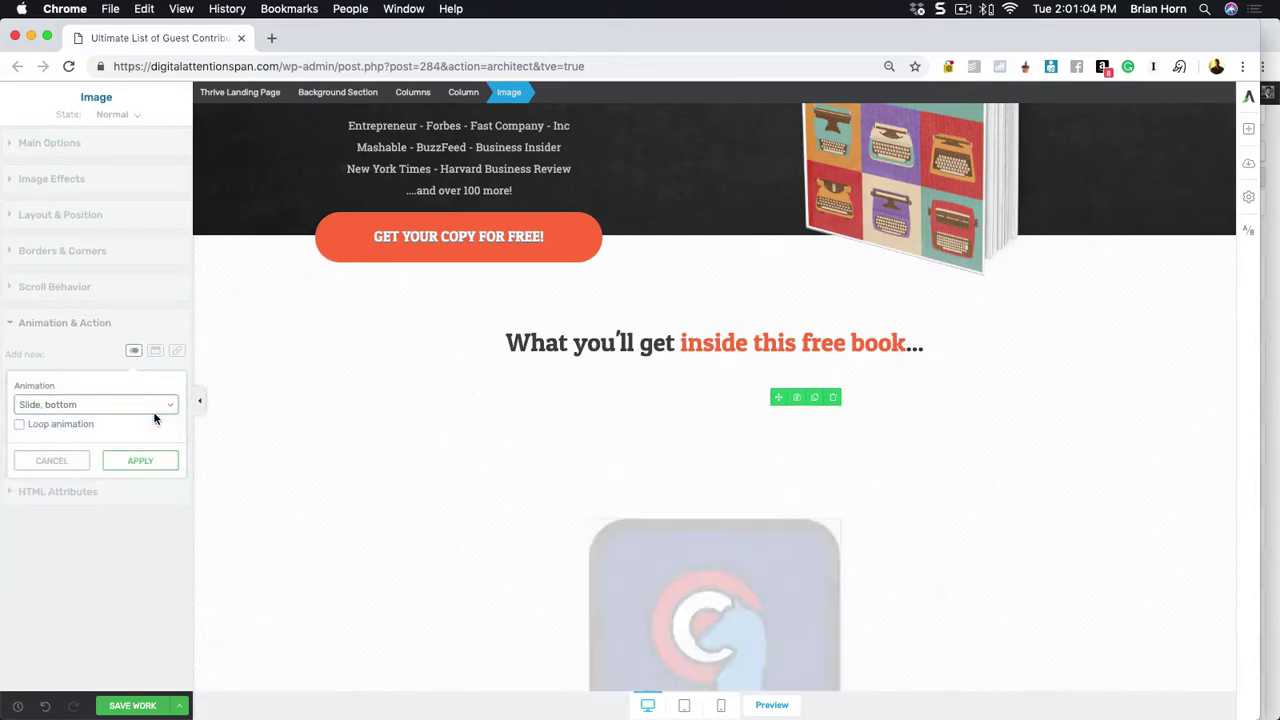
pyautogui.click(169, 403)
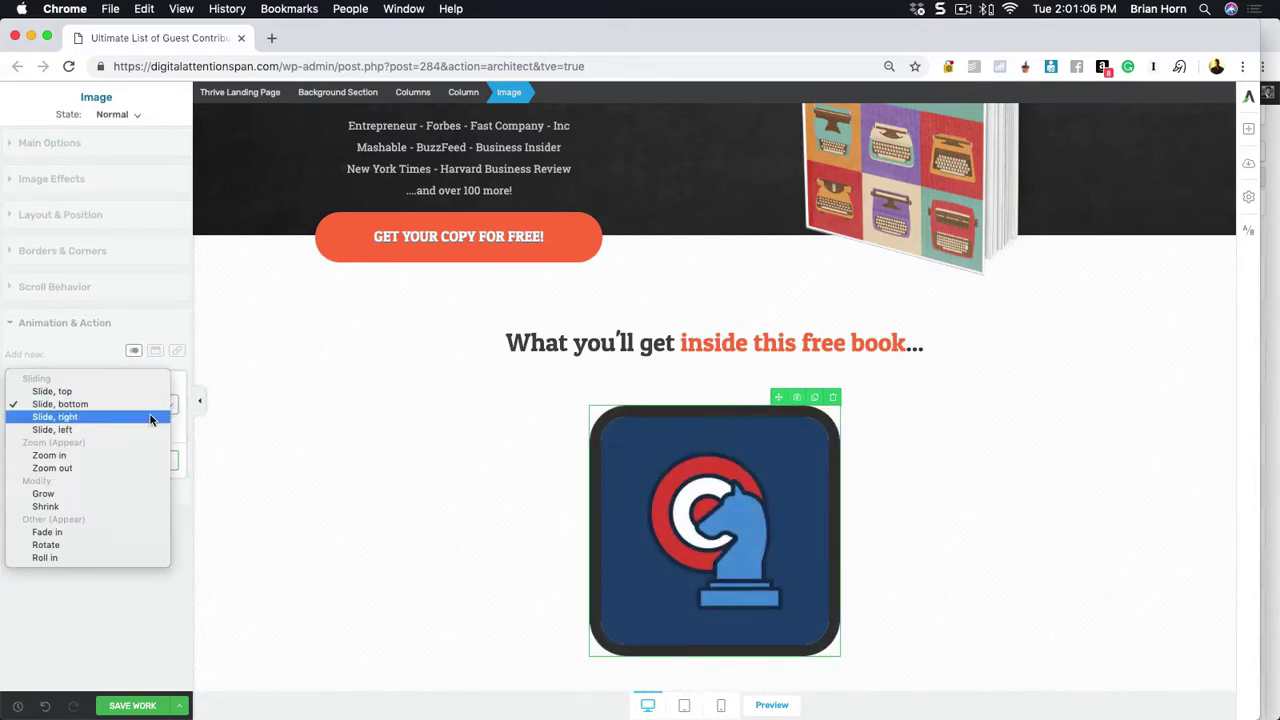
pyautogui.click(150, 417)
pyautogui.click(169, 403)
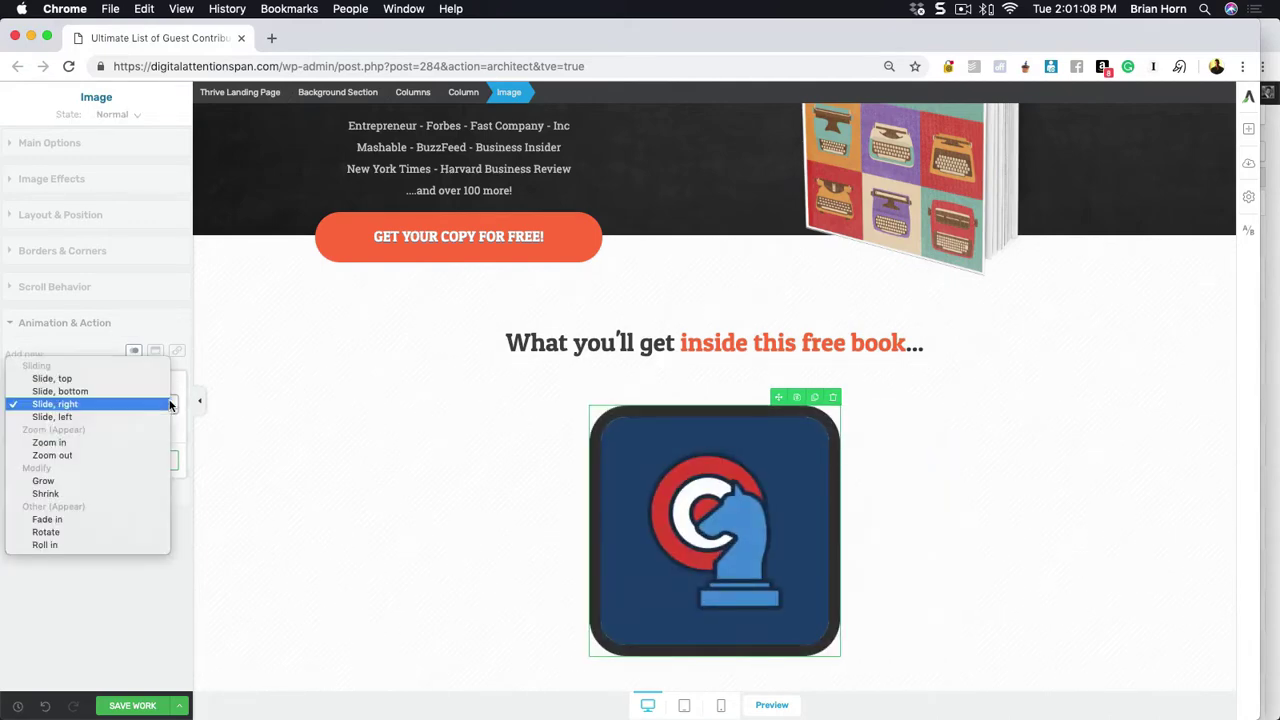
pyautogui.click(85, 455)
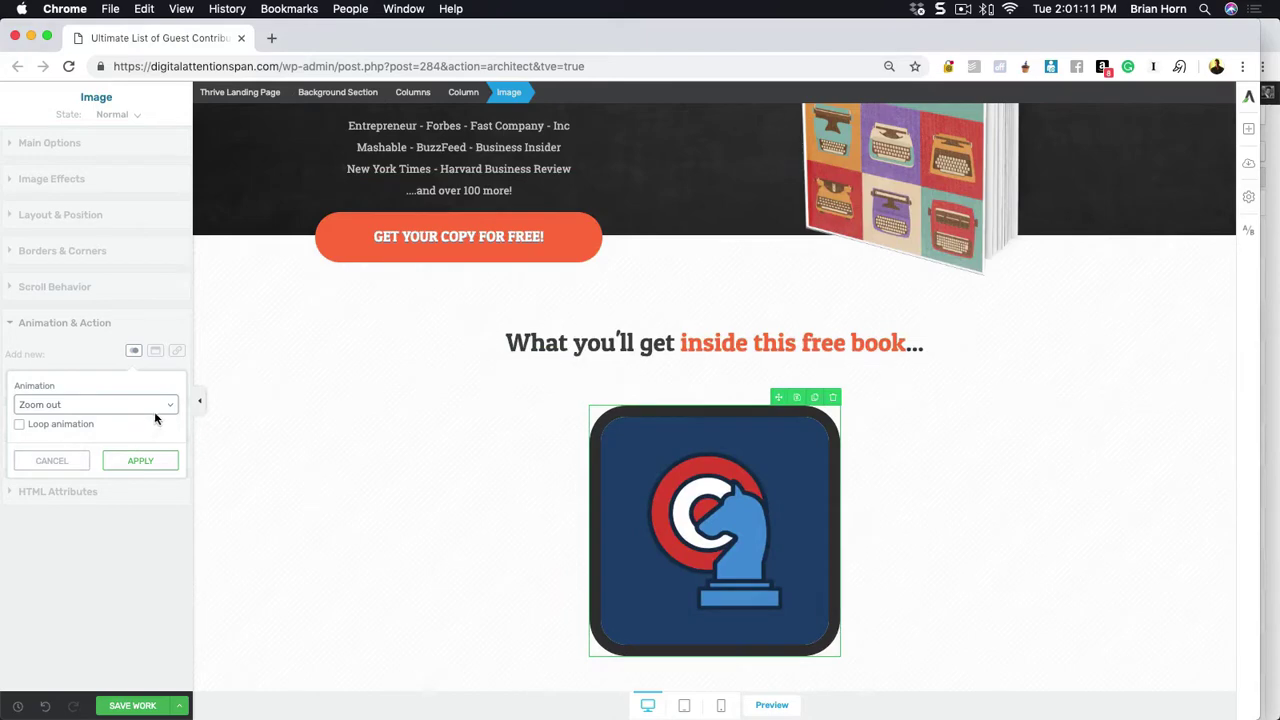
pyautogui.click(154, 408)
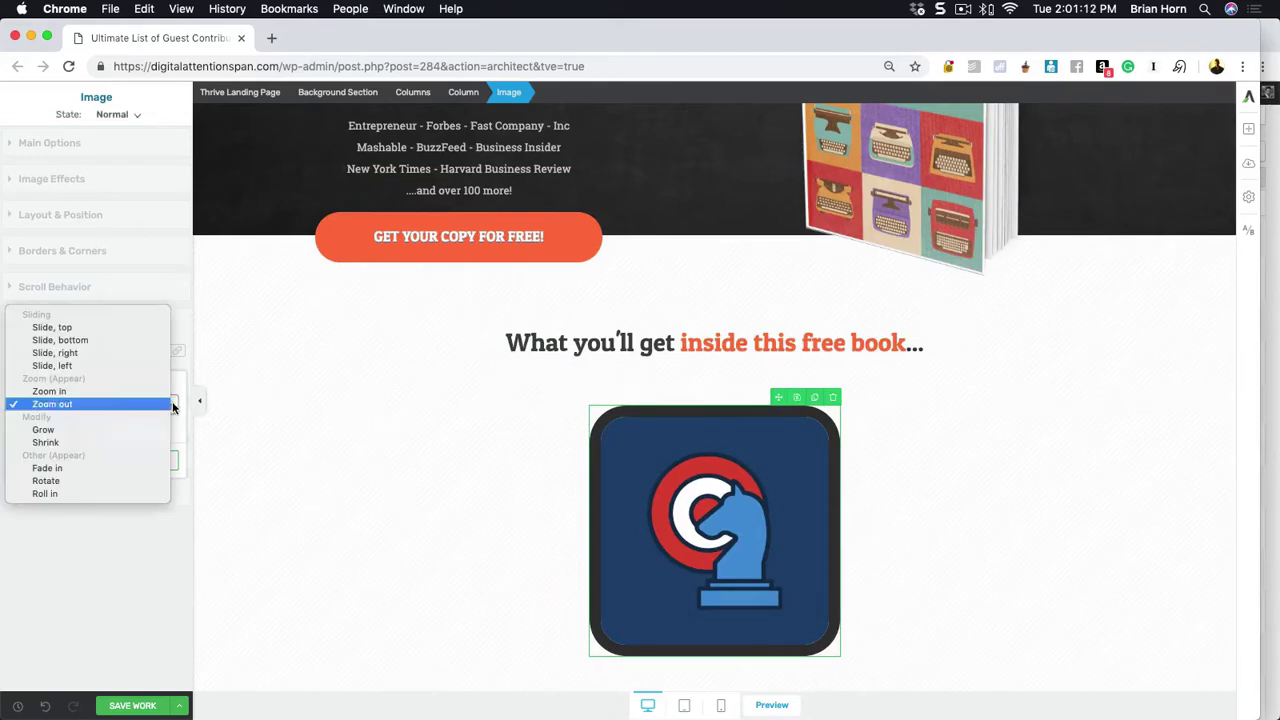
pyautogui.click(128, 432)
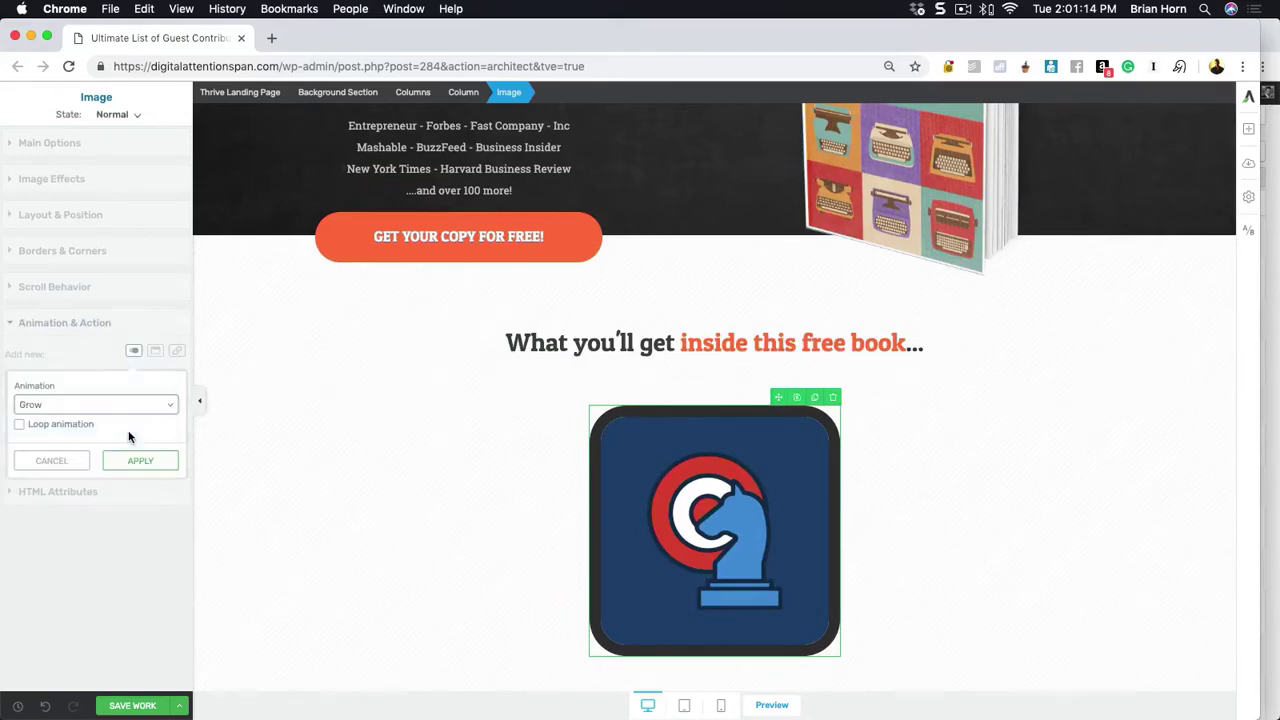
# Step: Preview Fade in and Rotate, then apply the Roll in animation to the logo
pyautogui.click(172, 406)
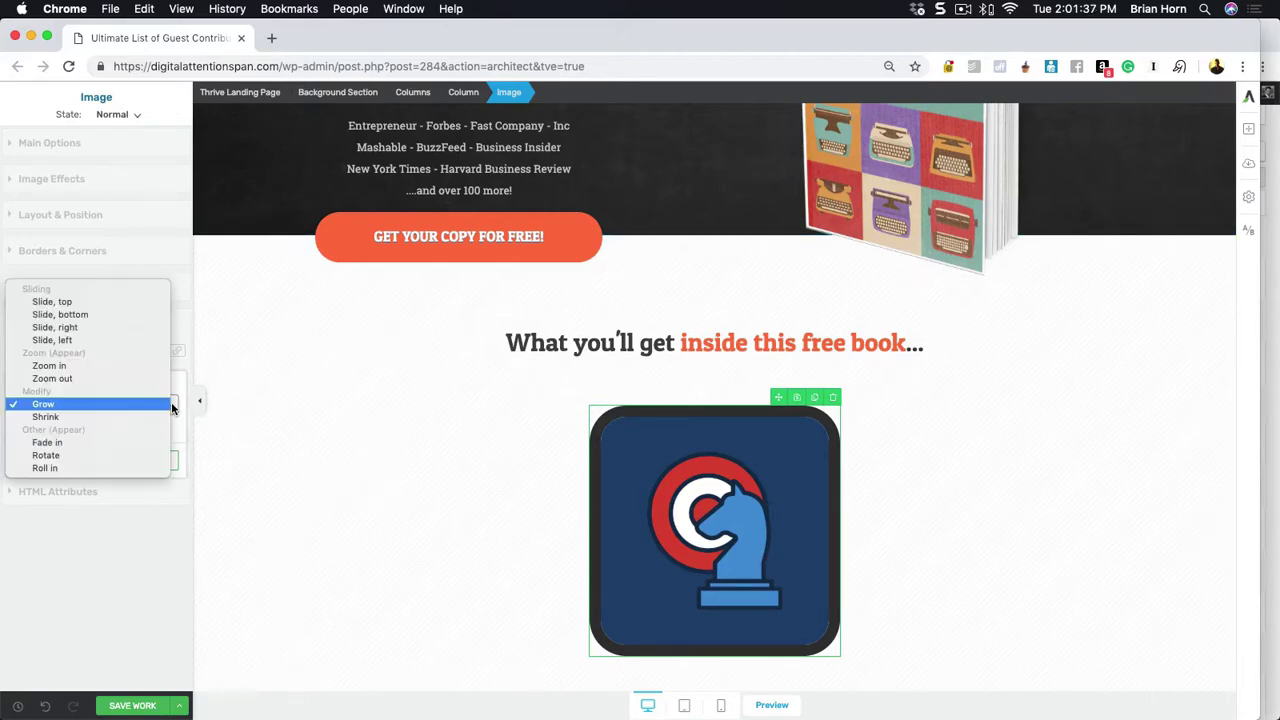
pyautogui.click(107, 441)
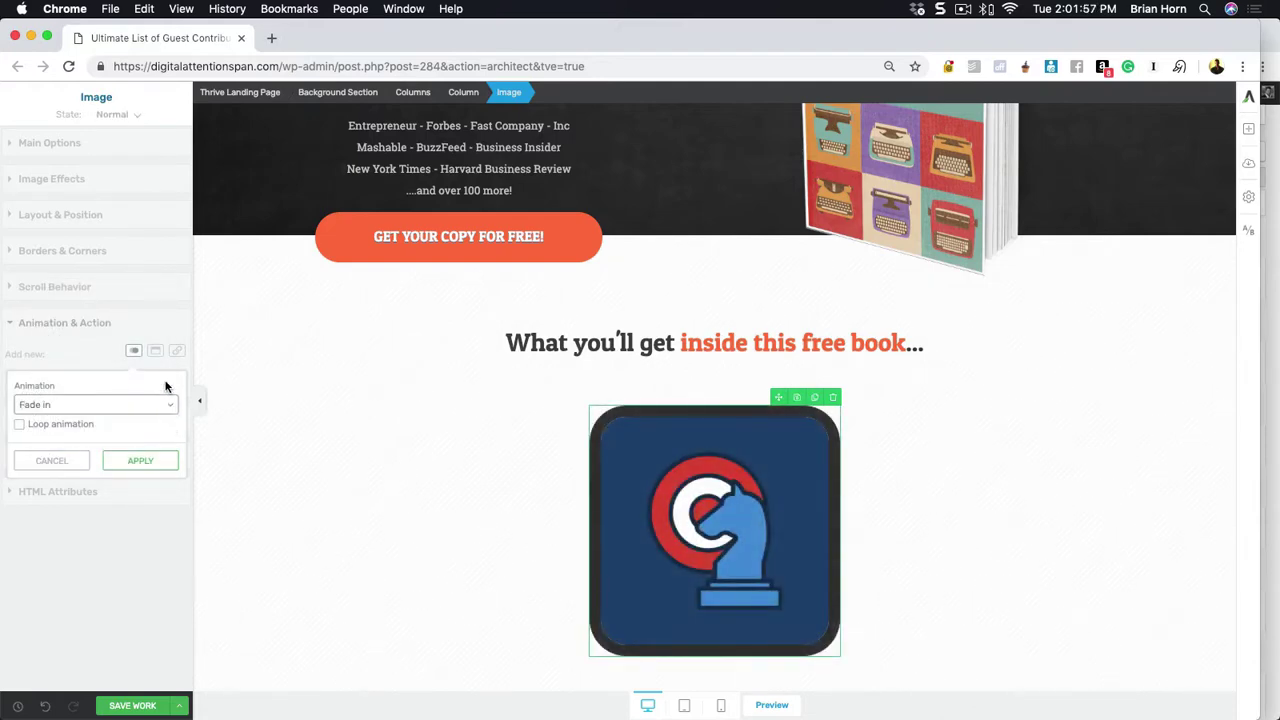
pyautogui.click(170, 406)
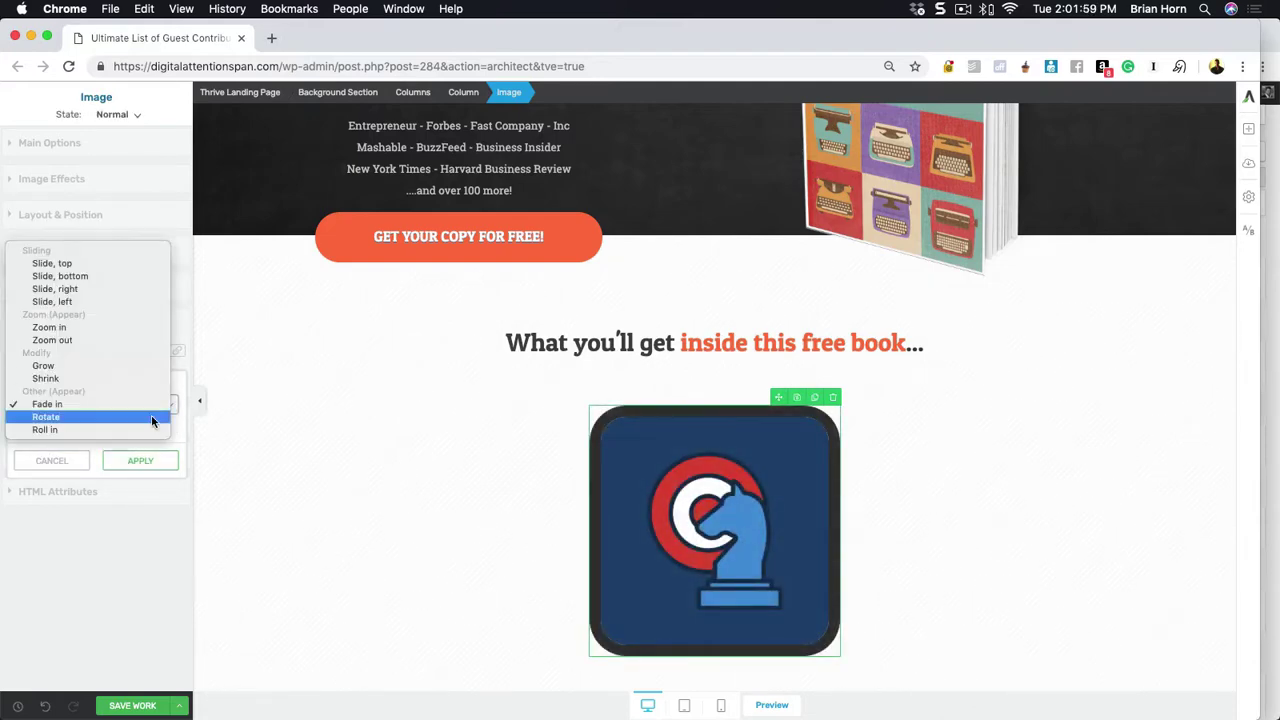
pyautogui.click(152, 417)
pyautogui.click(170, 405)
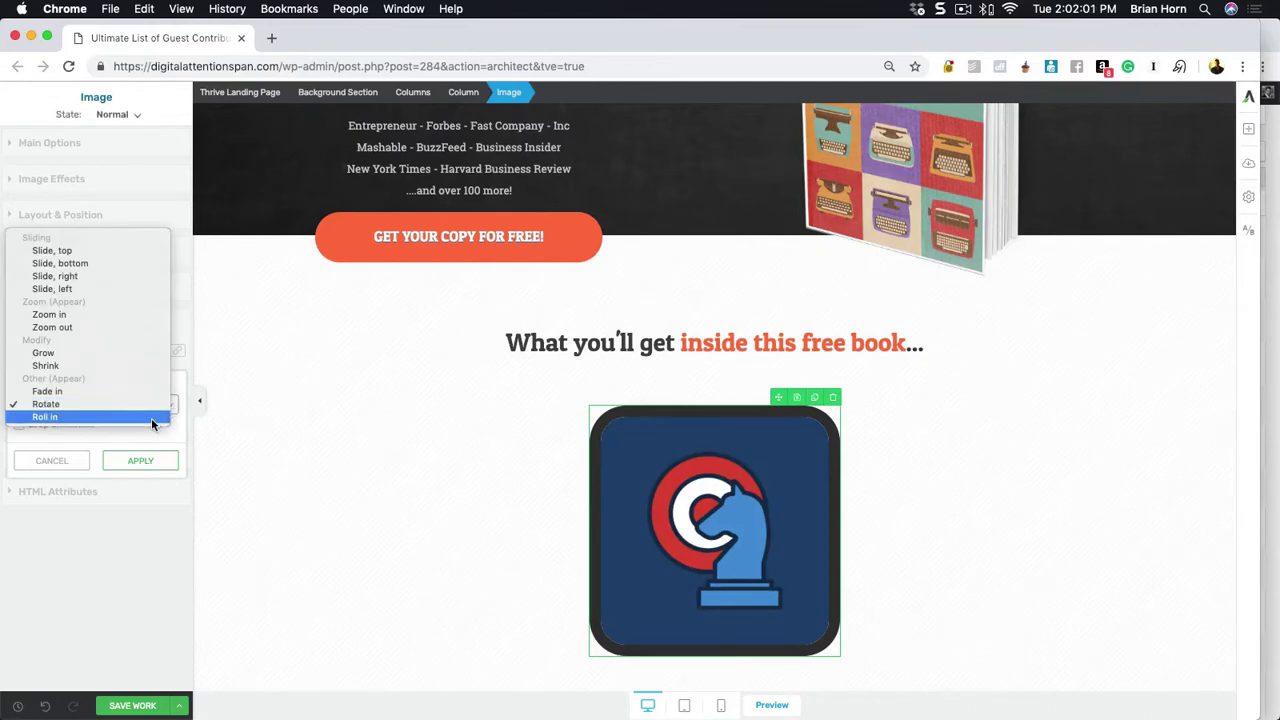
pyautogui.click(152, 420)
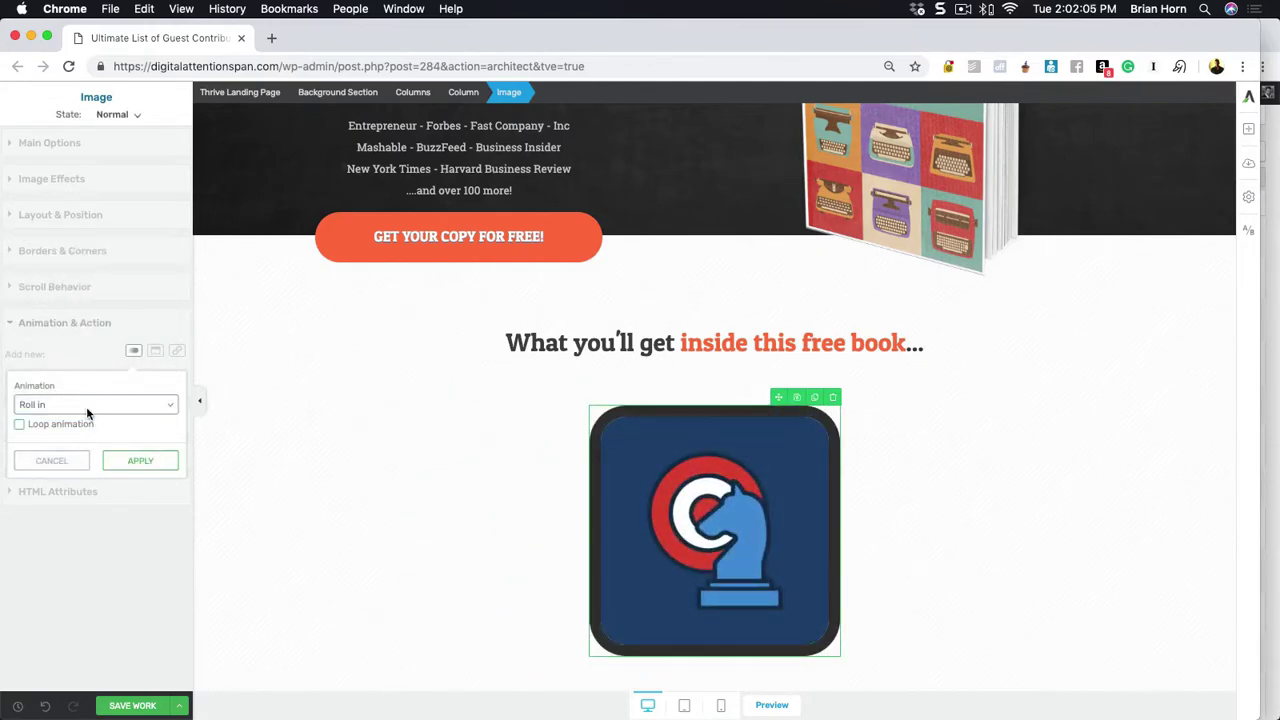
pyautogui.click(140, 461)
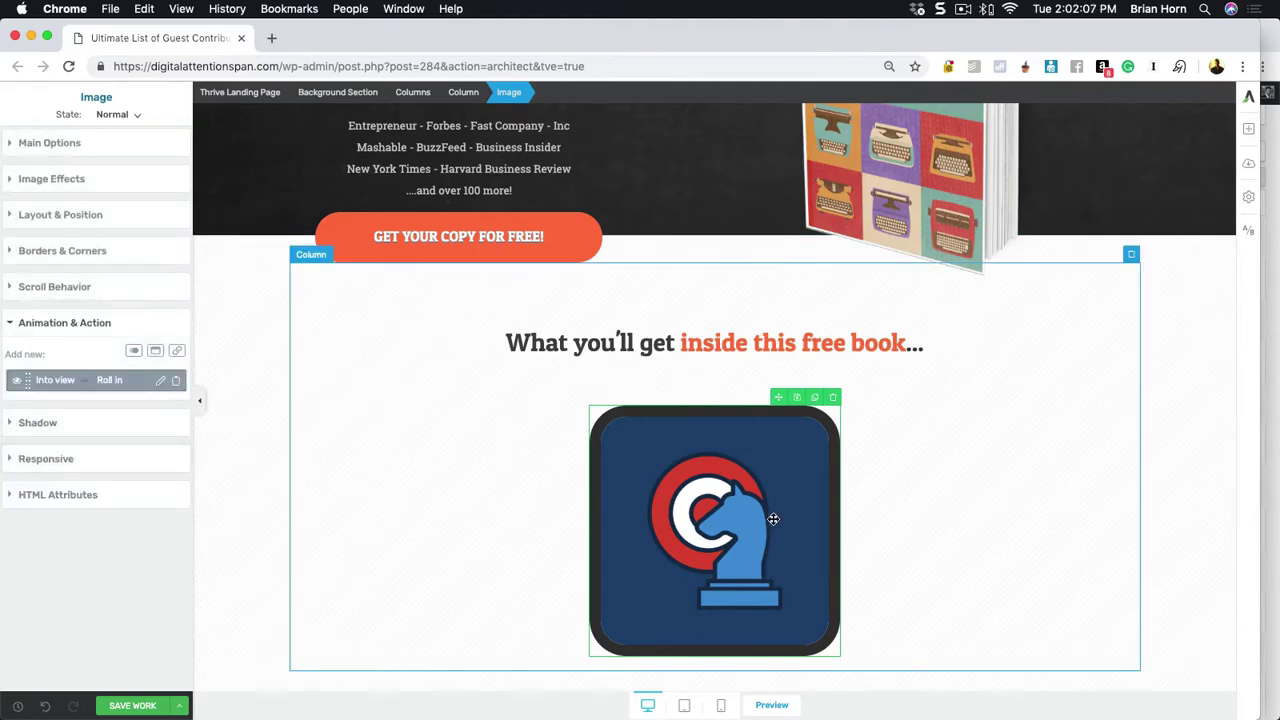
# Step: Delete the Roll in animation from the logo and cancel the hyperlink panel without adding a link
pyautogui.click(162, 384)
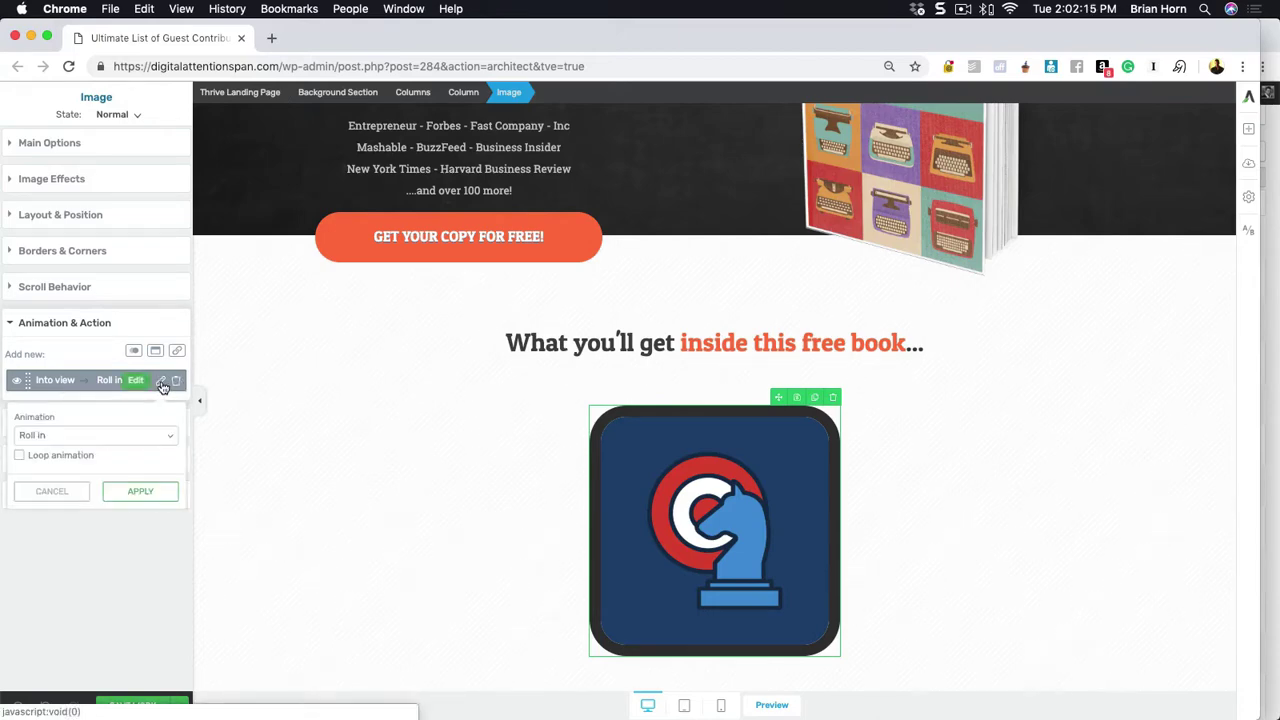
pyautogui.click(55, 491)
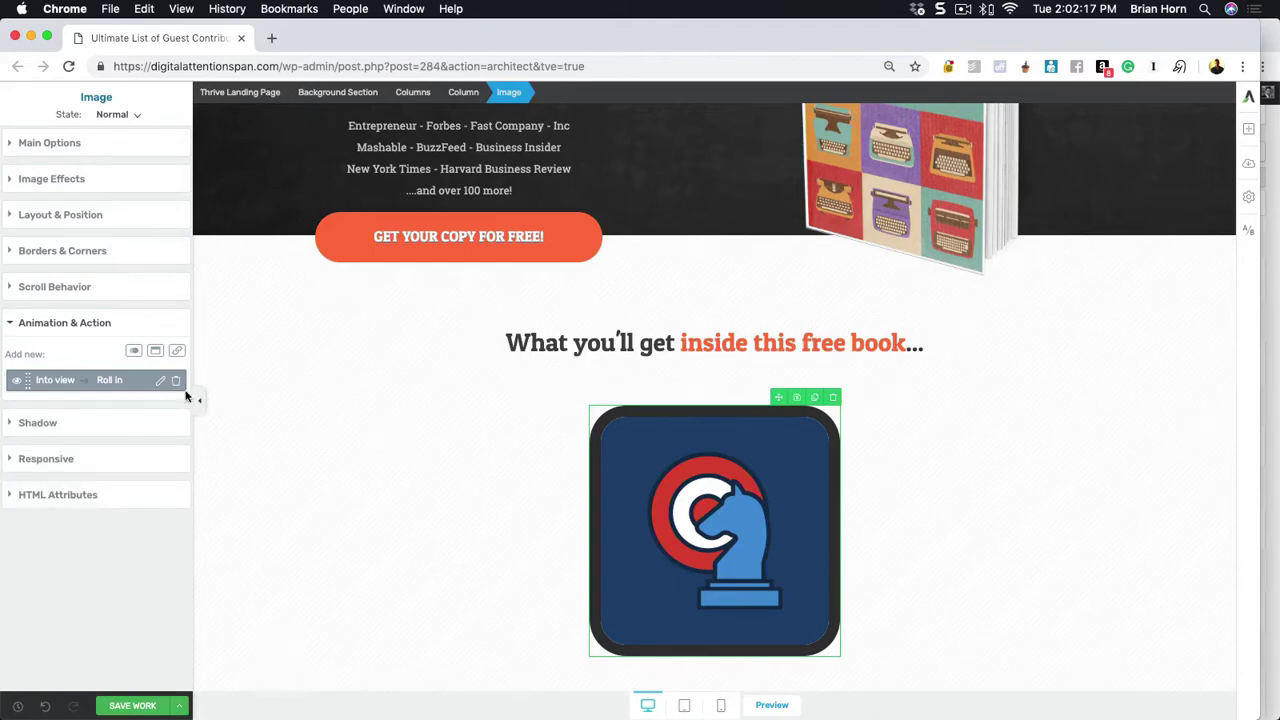
pyautogui.click(176, 384)
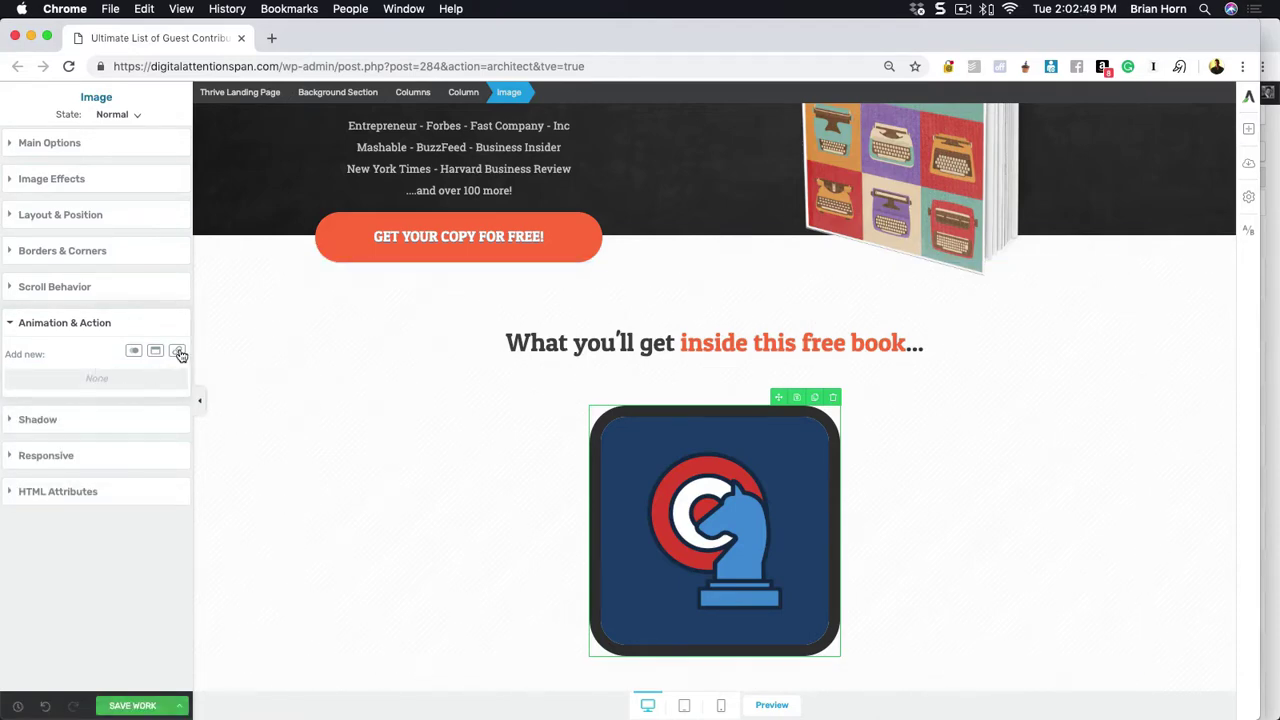
pyautogui.click(177, 352)
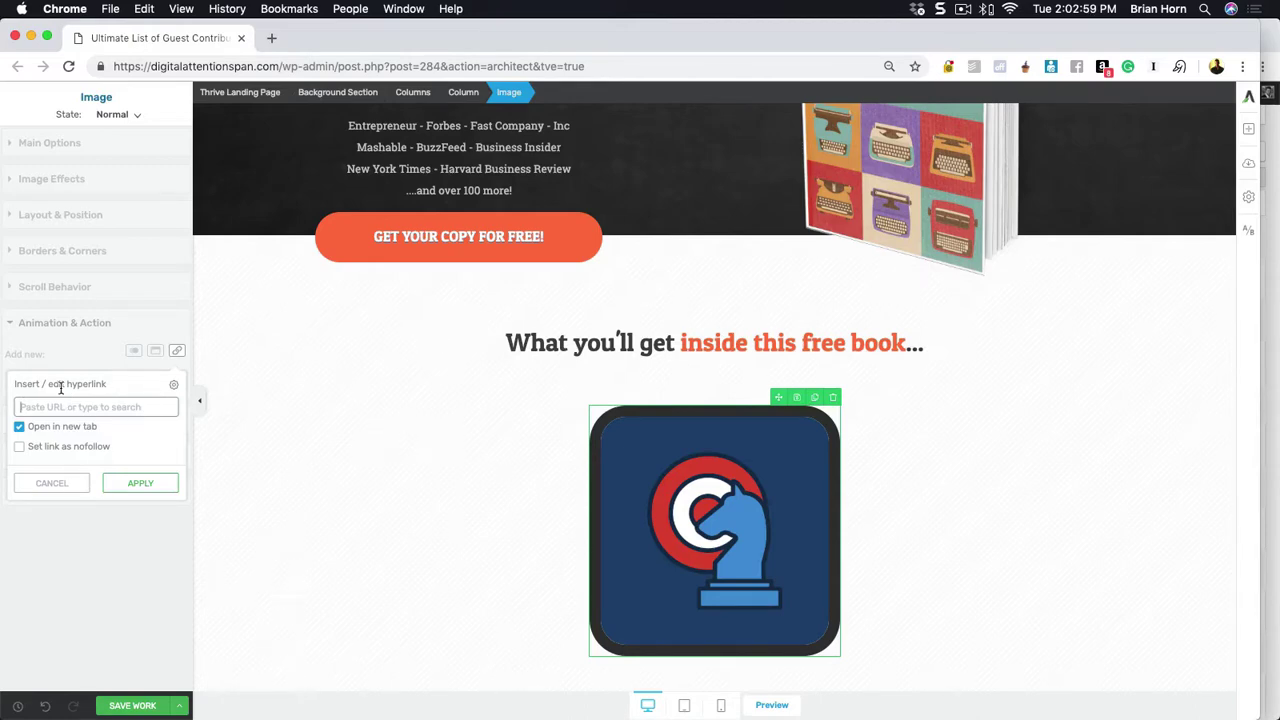
pyautogui.click(58, 484)
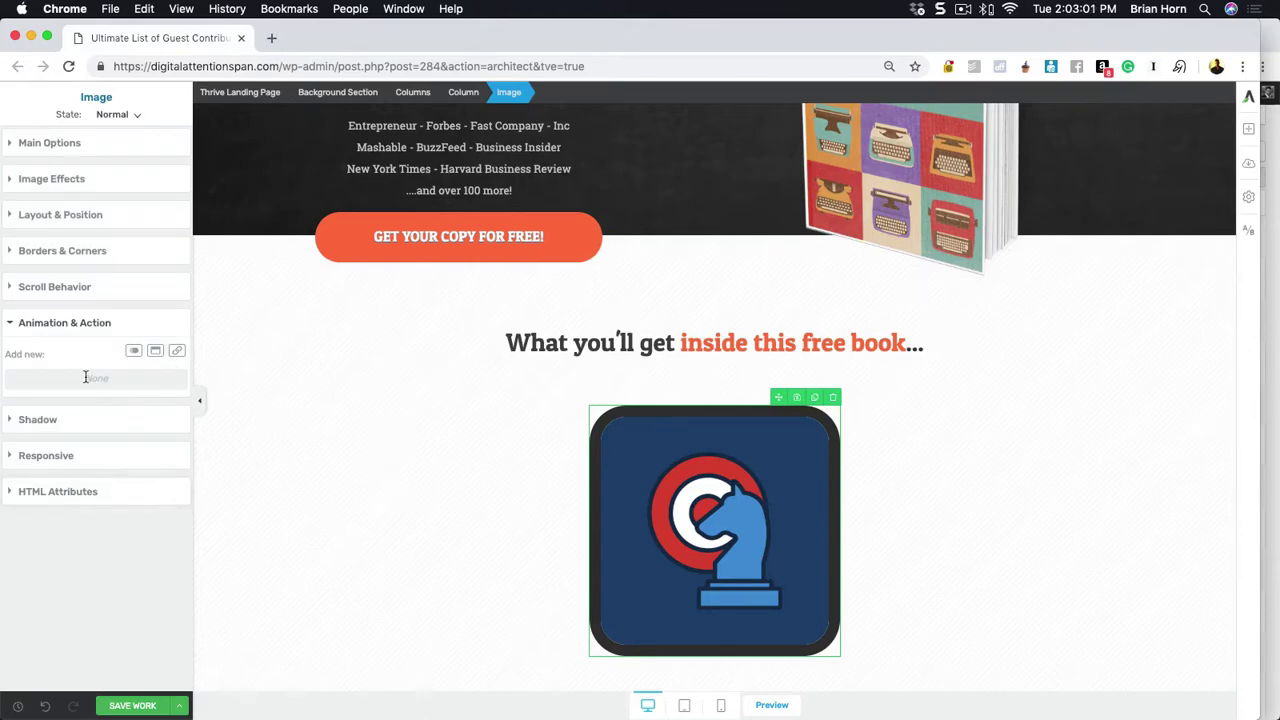
# Step: Try a drop shadow with 41 px distance, 305° angle and 23 px blur, then cancel it
pyautogui.click(12, 323)
pyautogui.click(12, 360)
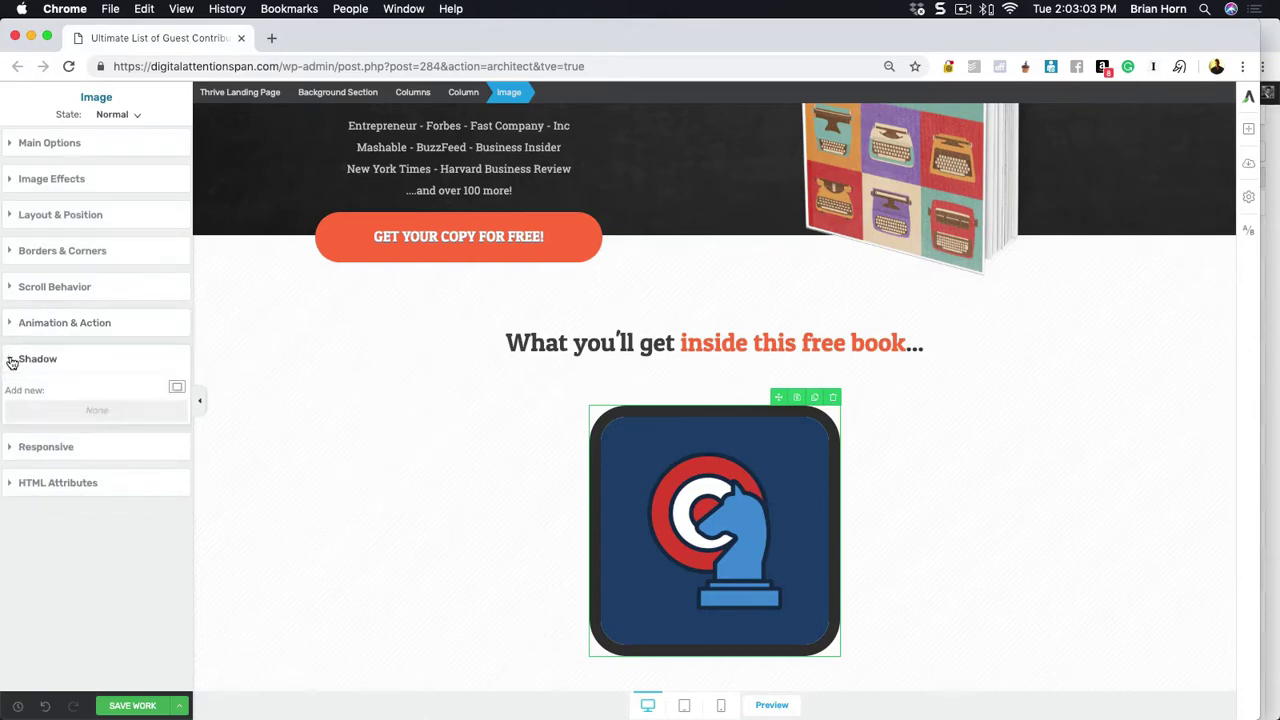
pyautogui.click(176, 387)
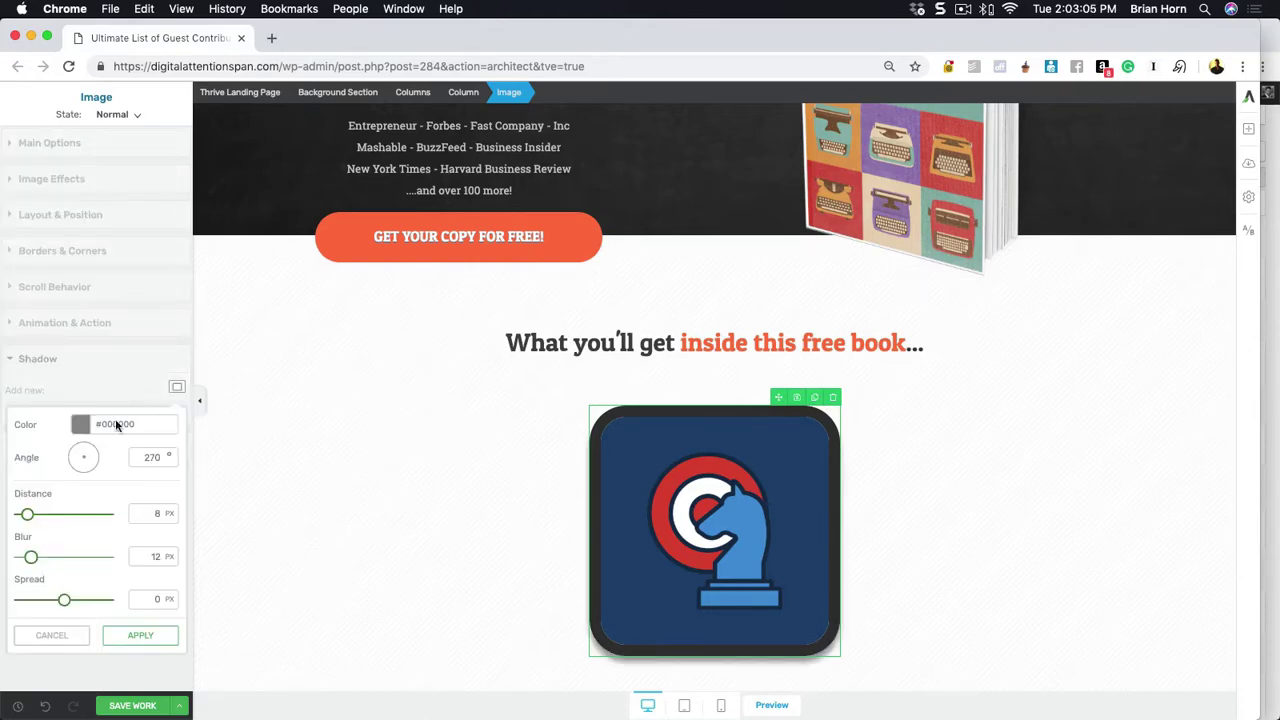
pyautogui.scroll(-2, 1006, 591)
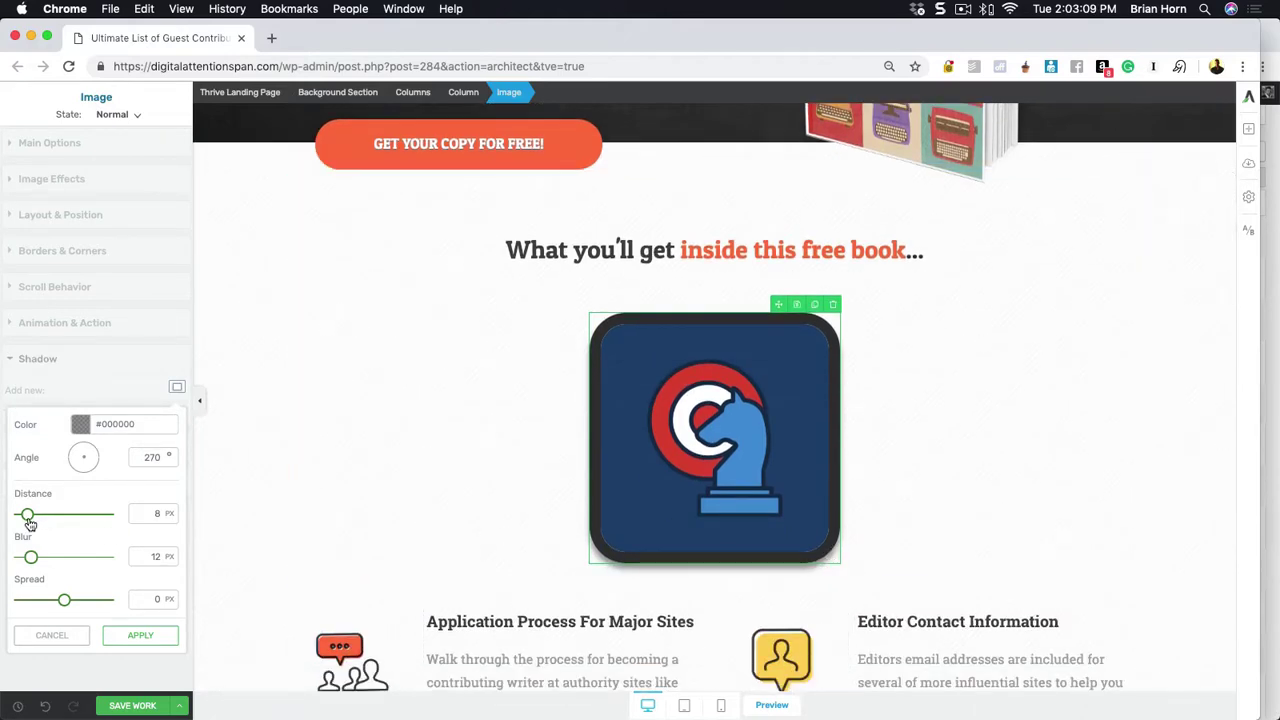
pyautogui.moveTo(29, 515); pyautogui.dragTo(57, 515)
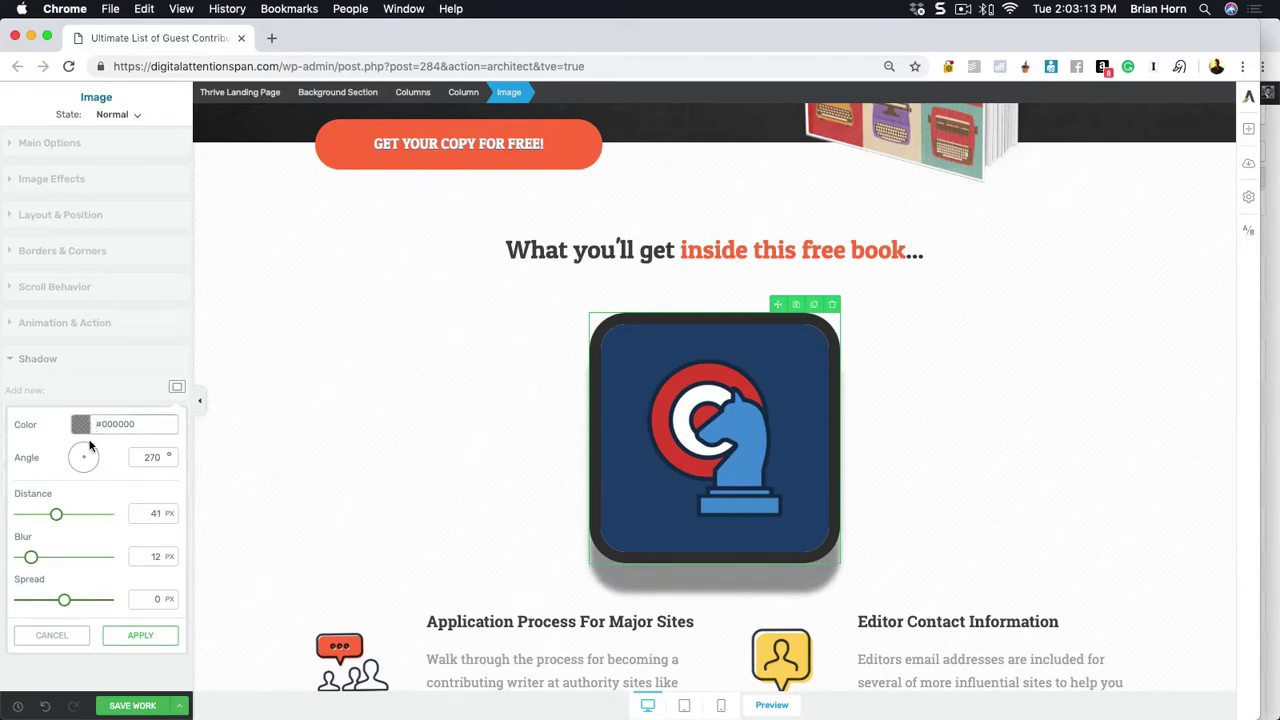
pyautogui.moveTo(86, 462); pyautogui.dragTo(89, 463)
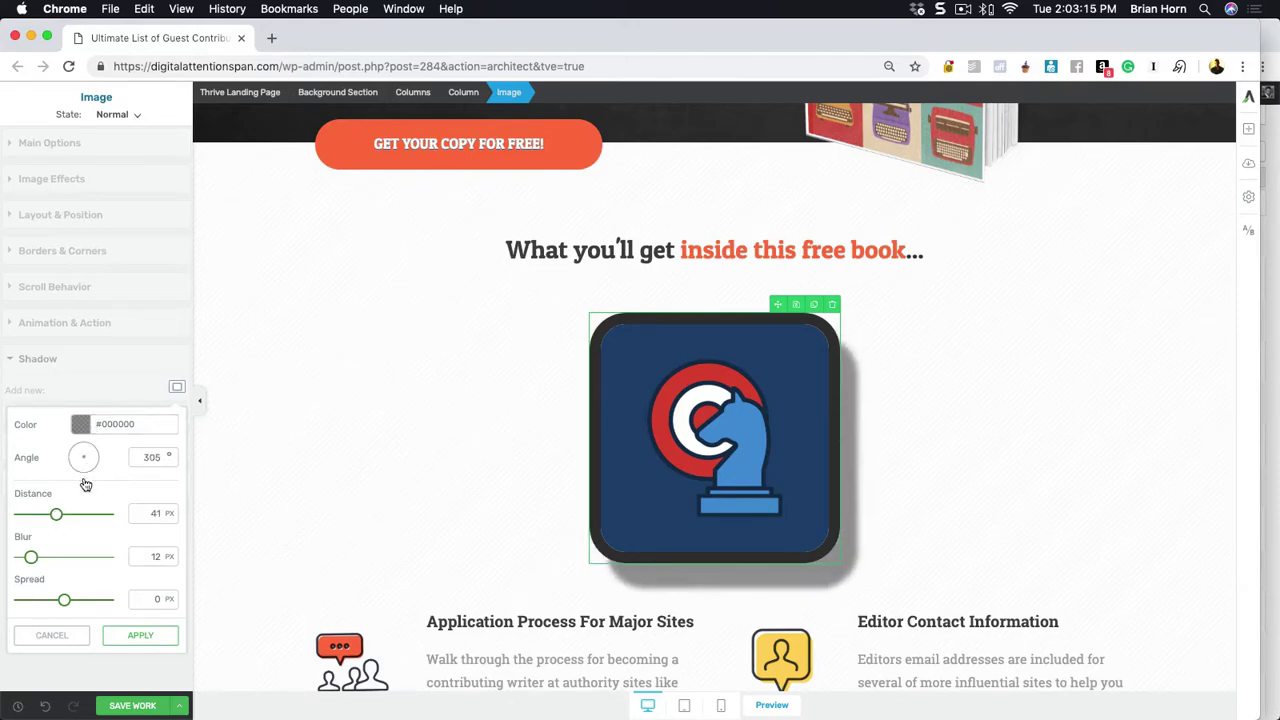
pyautogui.moveTo(32, 563); pyautogui.dragTo(40, 560)
pyautogui.moveTo(65, 602)
pyautogui.mouseDown()
pyautogui.moveTo(94, 602)
pyautogui.moveTo(66, 601)
pyautogui.mouseUp()
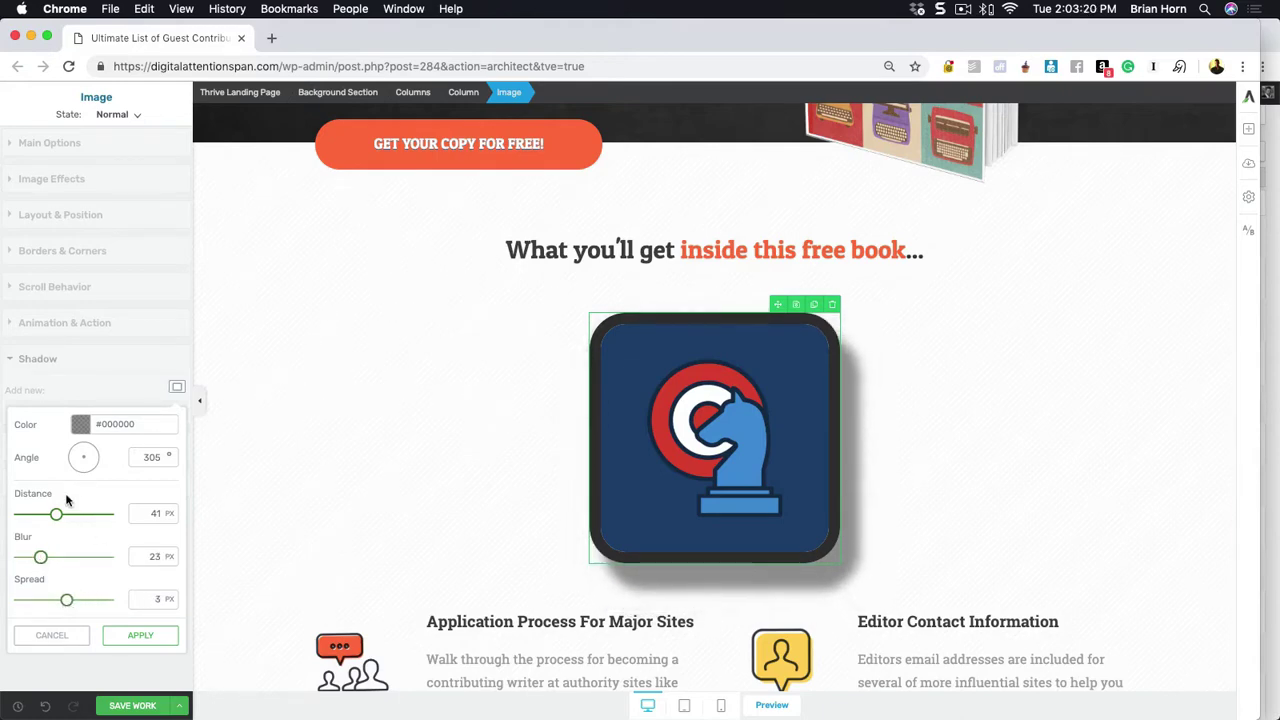
pyautogui.click(51, 636)
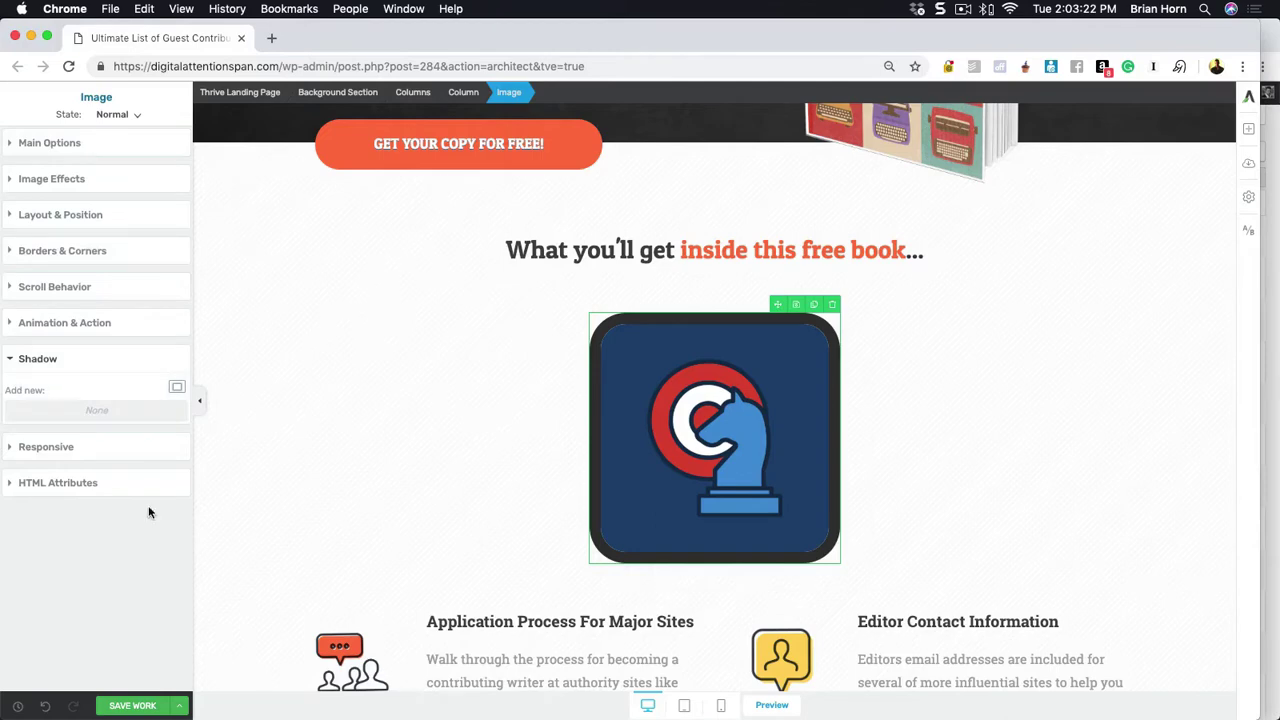
# Step: Collapse the logo image's Shadow options group, leaving every option group closed
pyautogui.click(12, 362)
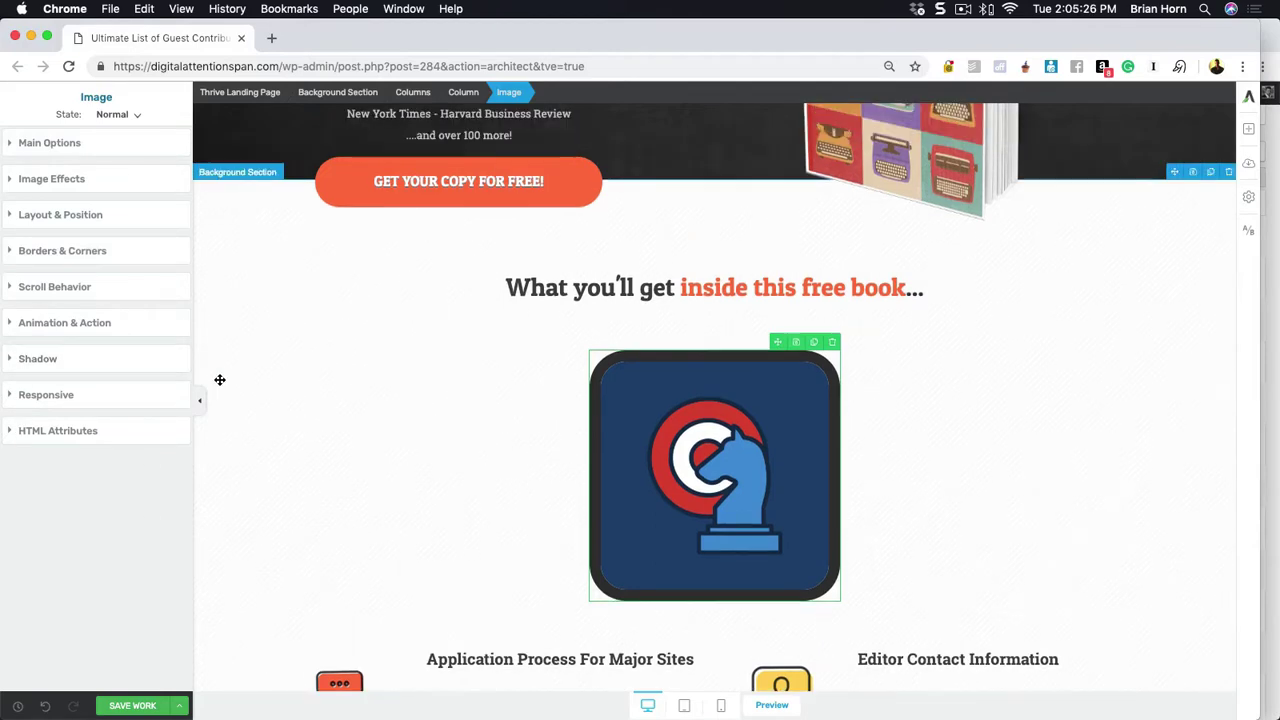
pyautogui.scroll(-3, 390, 440)
pyautogui.scroll(2, 371, 426)
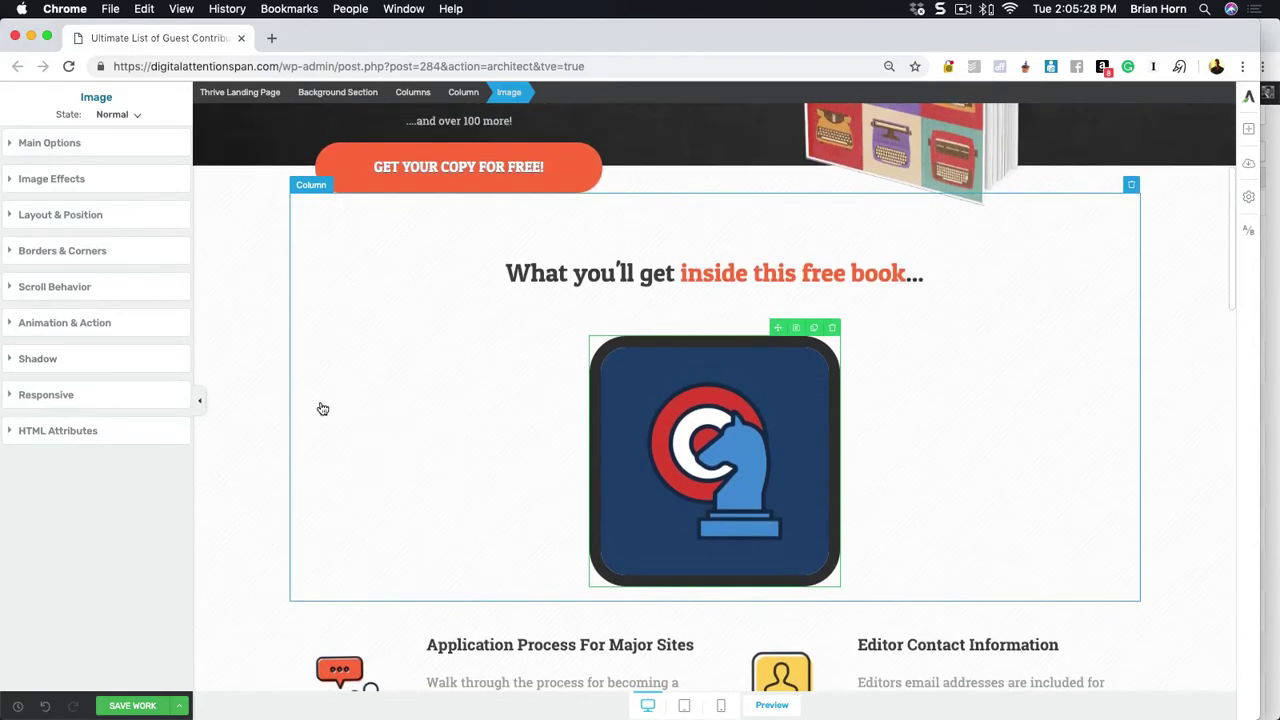